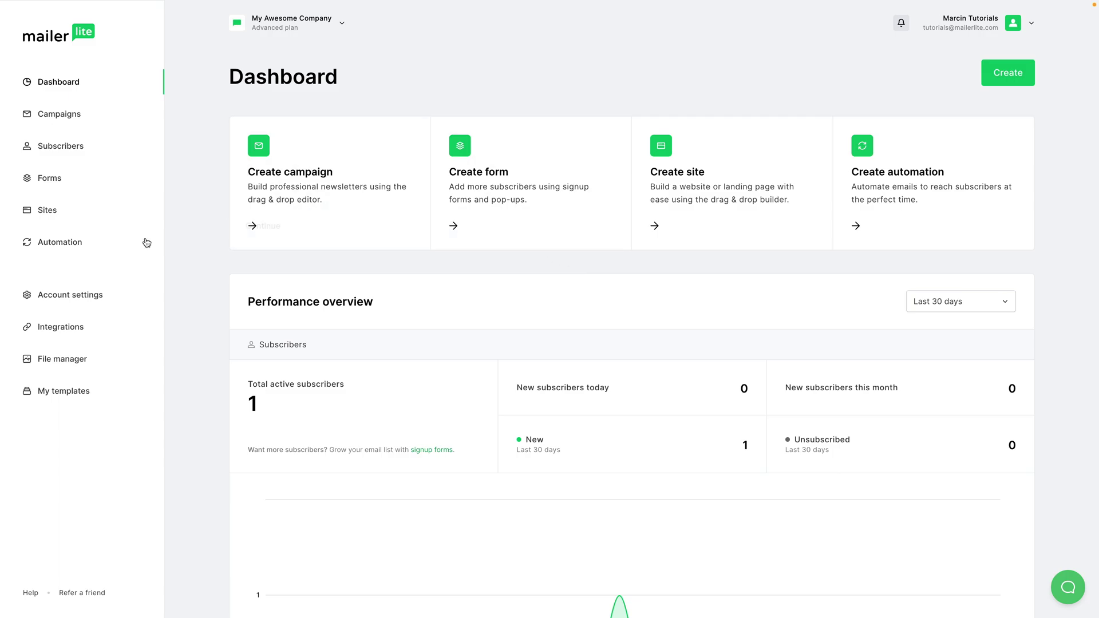
# Go to Account settings and open Unsubscribe settings to edit the unsubscribe page.
pyautogui.click(63, 295)
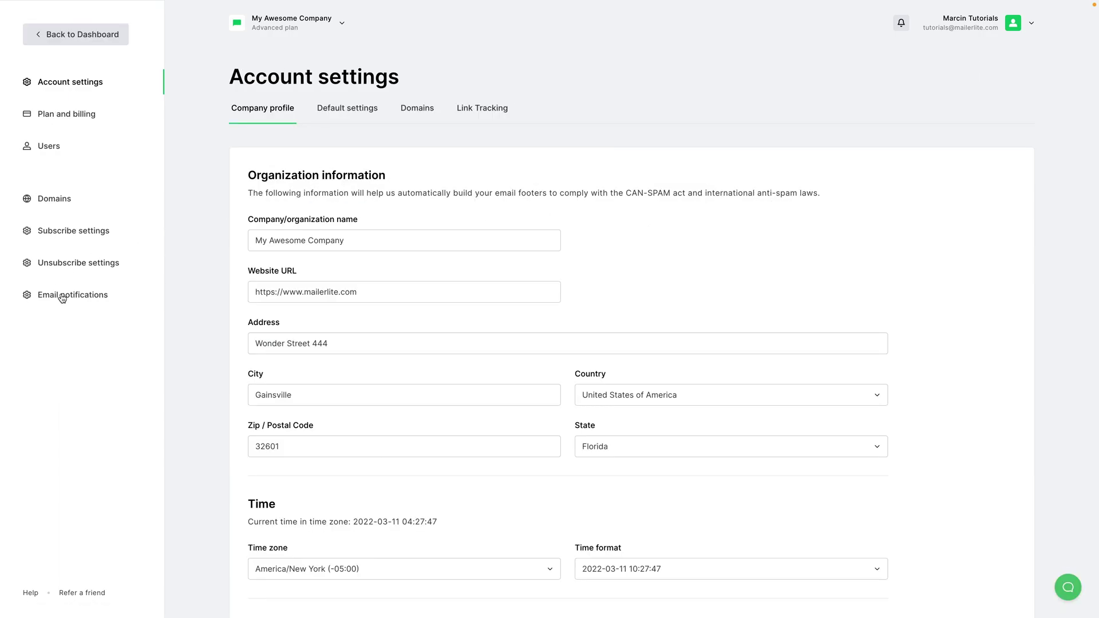
pyautogui.click(70, 266)
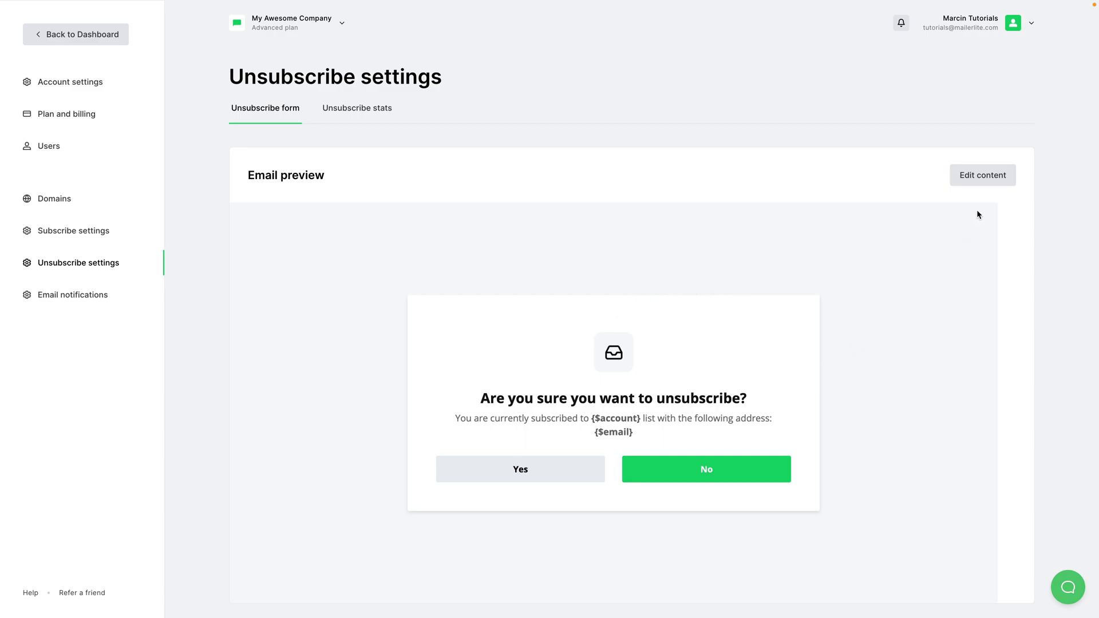
pyautogui.click(984, 176)
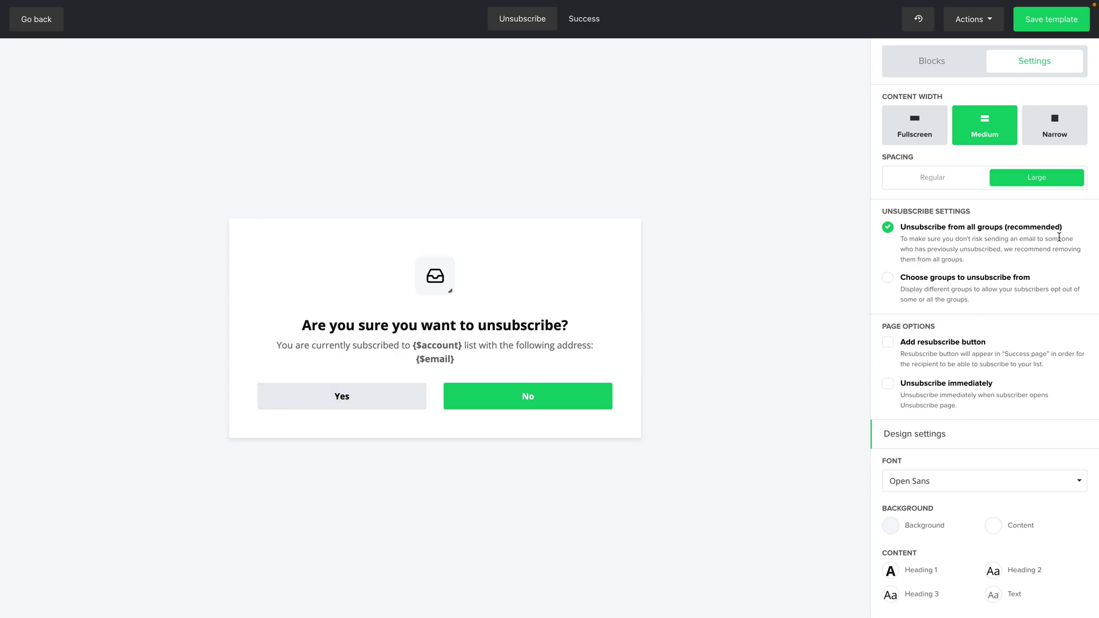
pyautogui.click(595, 23)
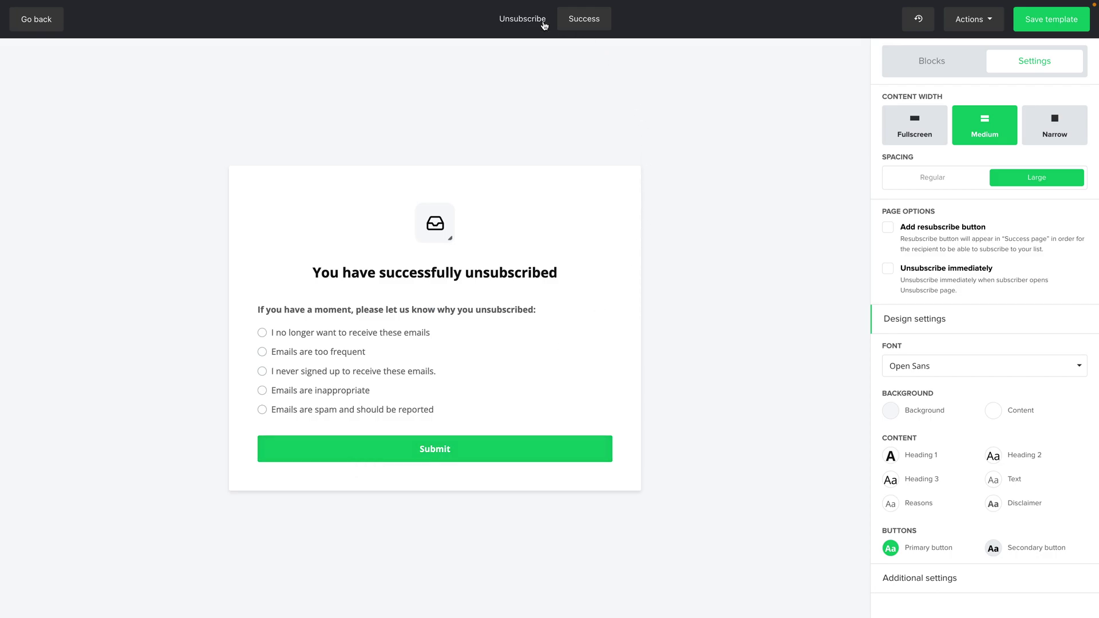
pyautogui.click(531, 22)
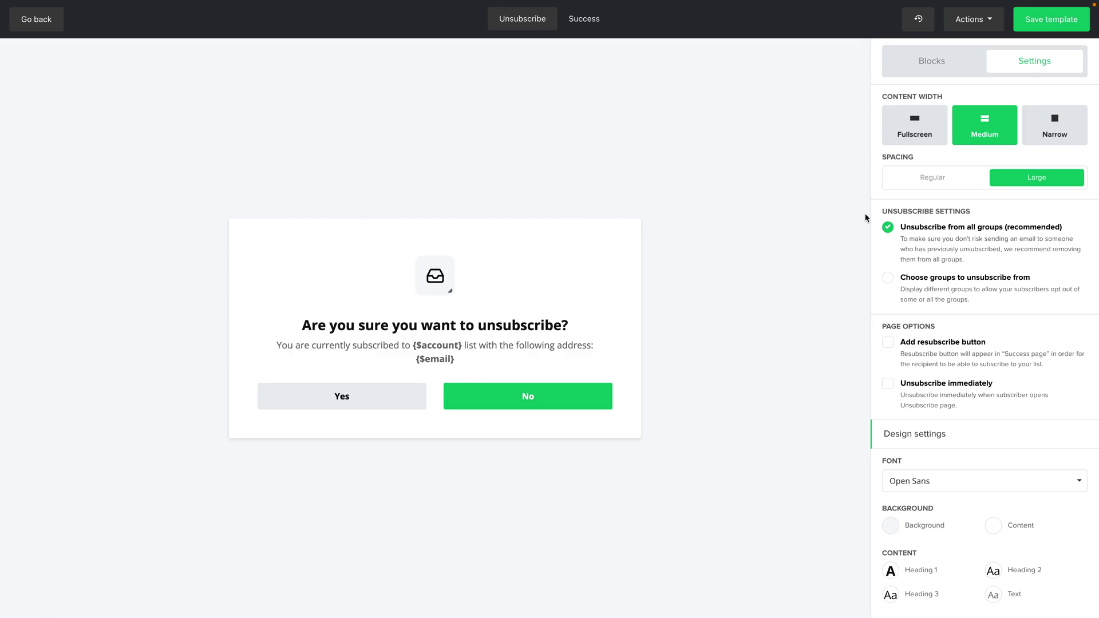
pyautogui.click(918, 137)
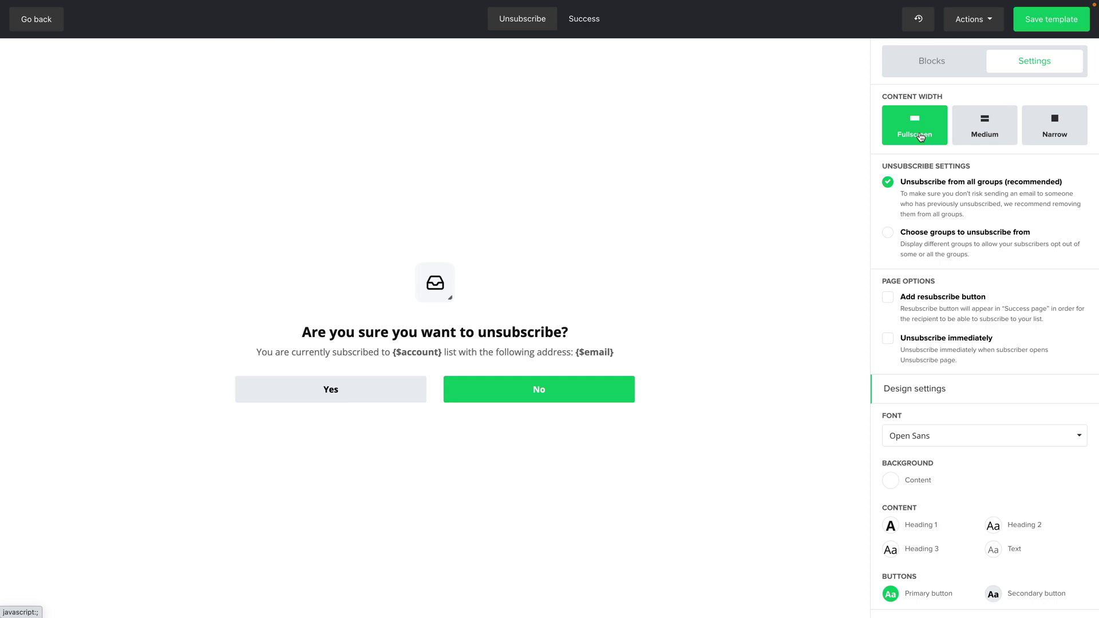
pyautogui.click(1055, 139)
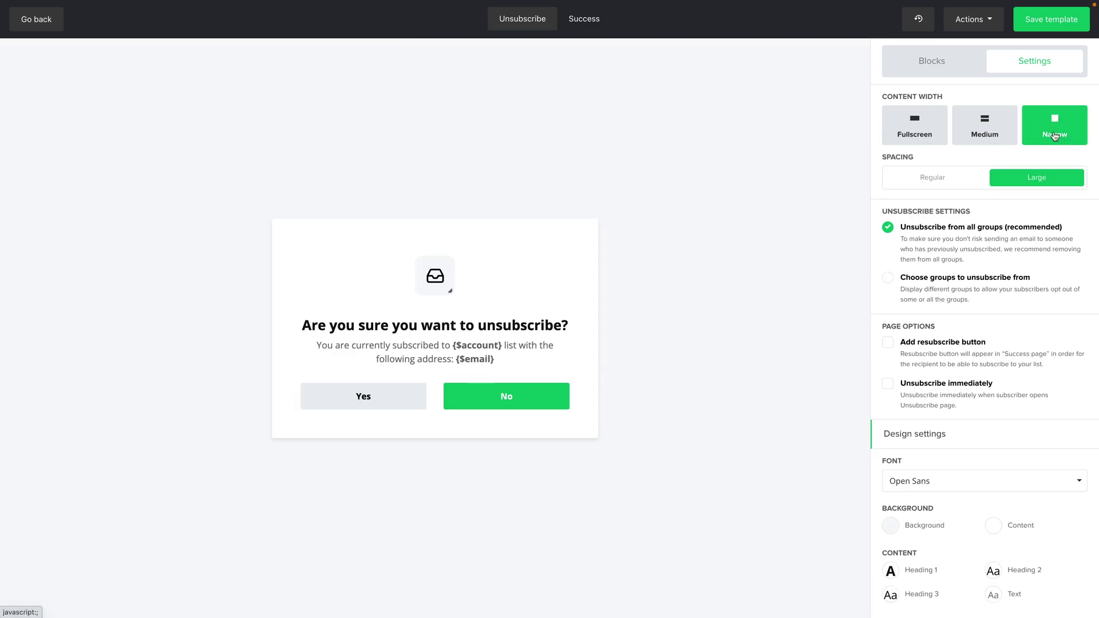
pyautogui.click(993, 132)
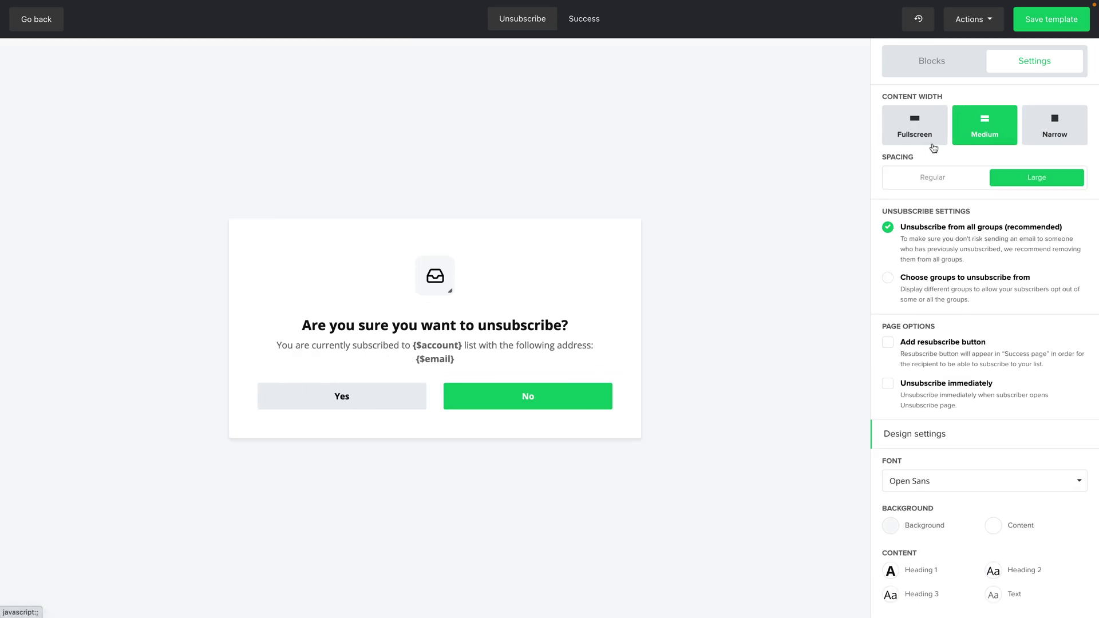
pyautogui.click(924, 181)
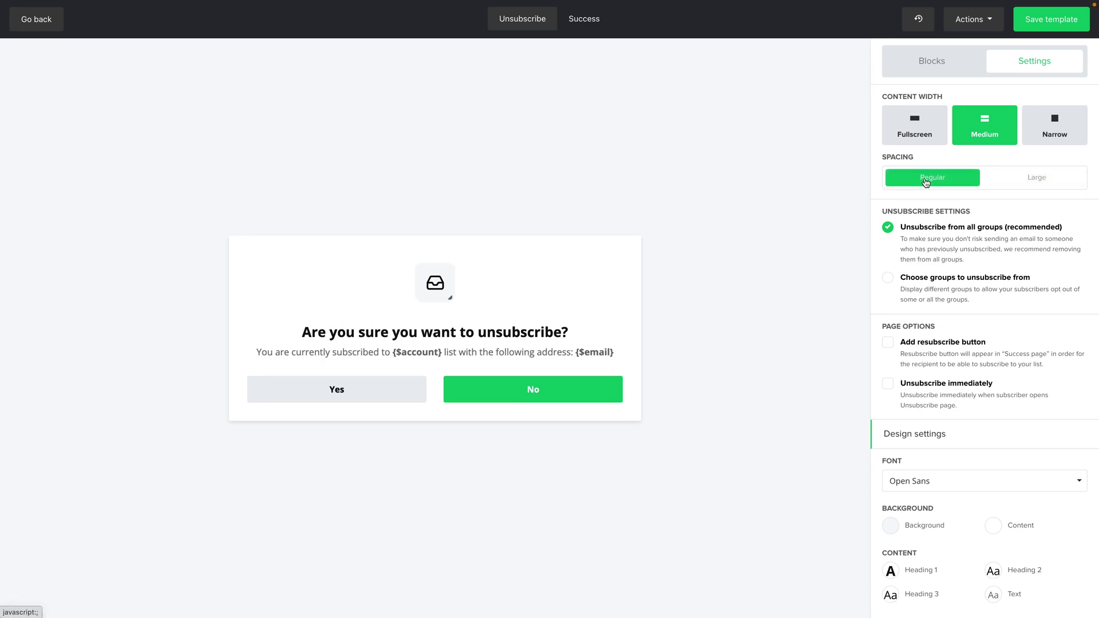
pyautogui.click(1039, 181)
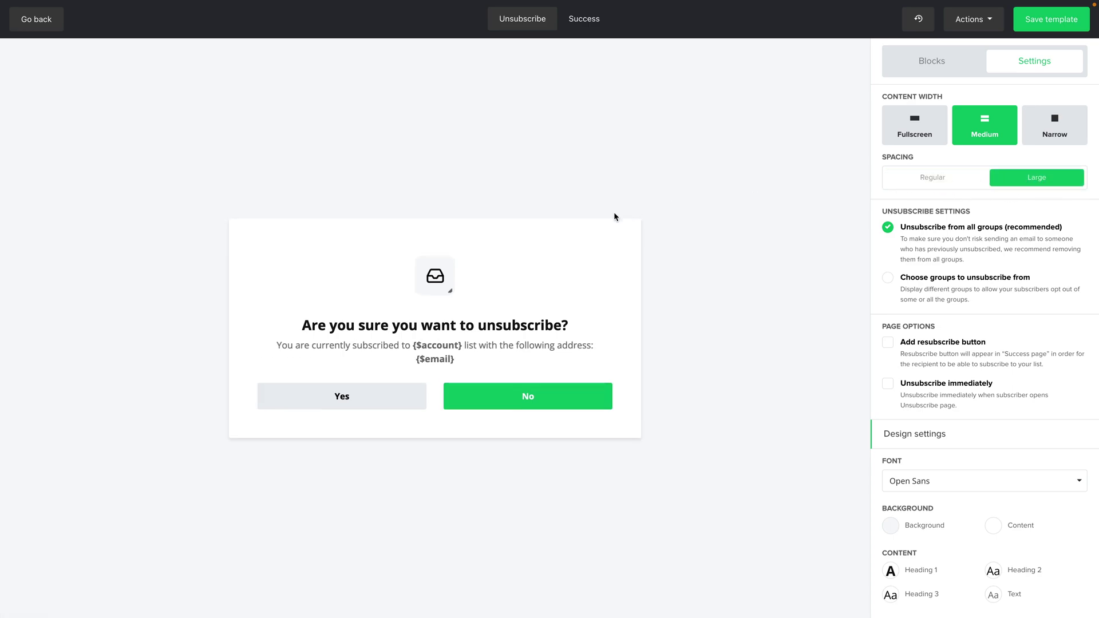
# Switch to 'Choose groups to unsubscribe from' and save the Pet store group's settings.
pyautogui.moveTo(337, 289)
pyautogui.click(889, 279)
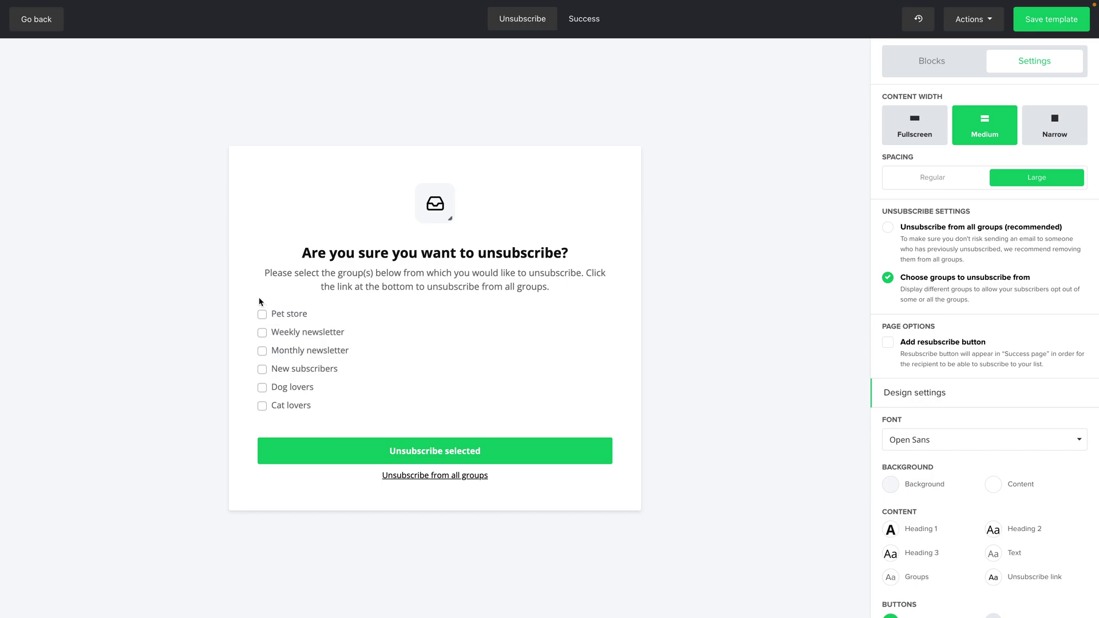
pyautogui.click(329, 317)
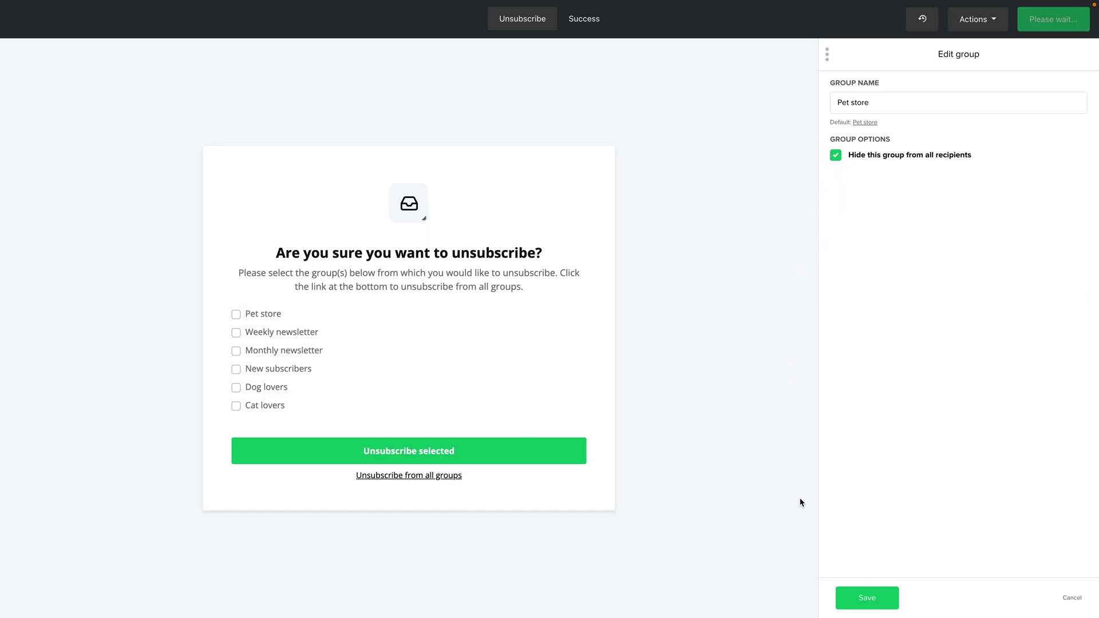
pyautogui.click(863, 599)
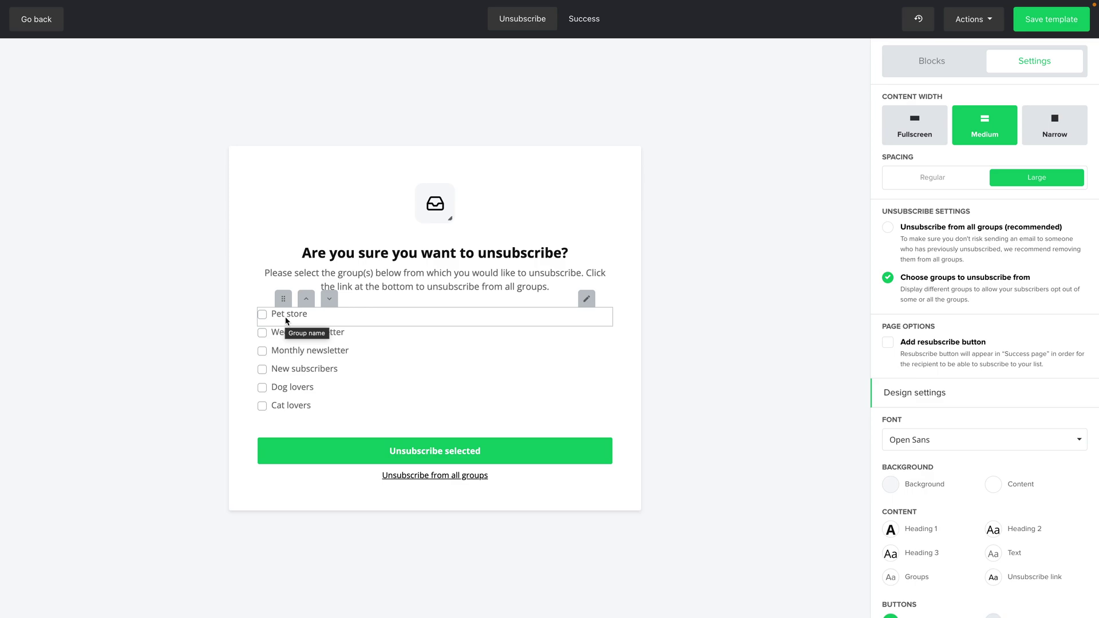
# Move Pet store below Weekly newsletter and test the up/down arrows on Monthly newsletter.
pyautogui.moveTo(283, 298); pyautogui.dragTo(274, 354)
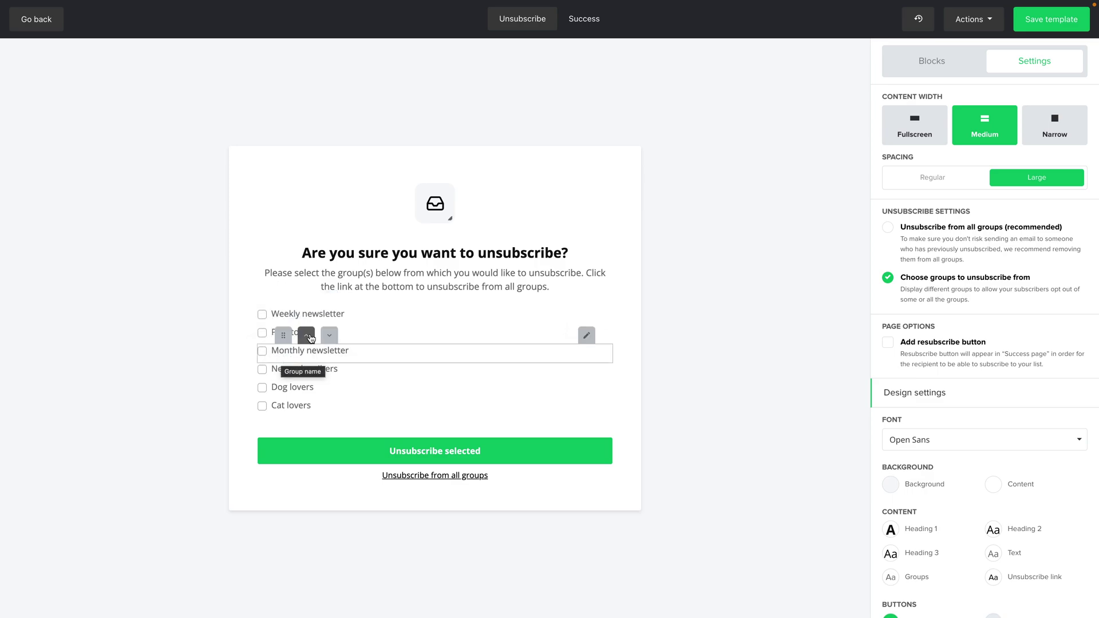
pyautogui.click(307, 333)
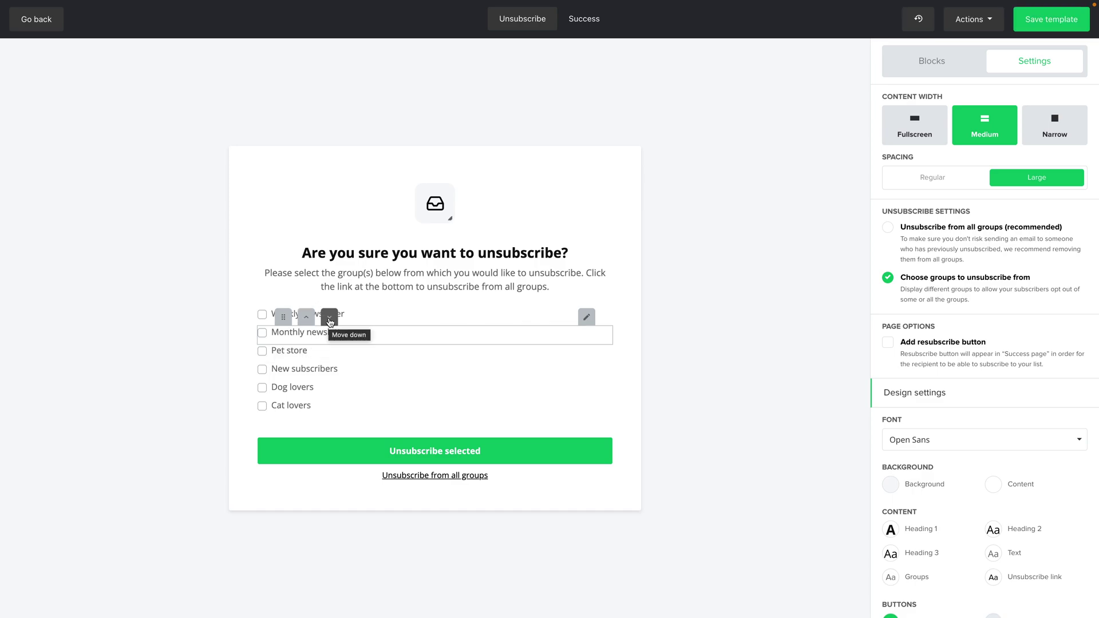
pyautogui.click(330, 317)
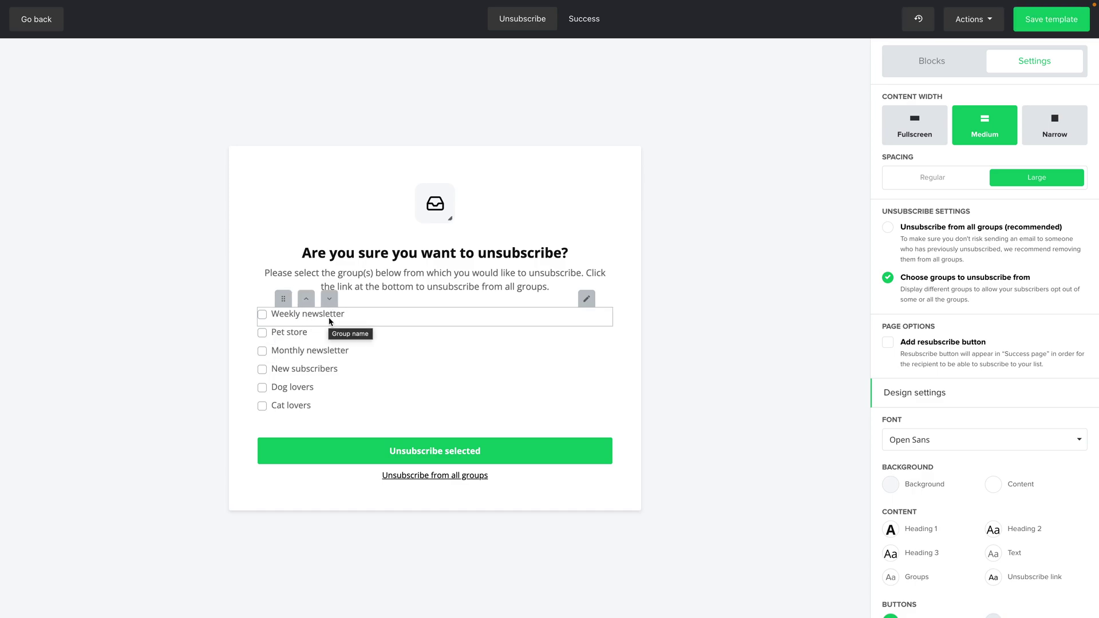
# Rename the New subscribers group to 'Club' and save it.
pyautogui.click(304, 373)
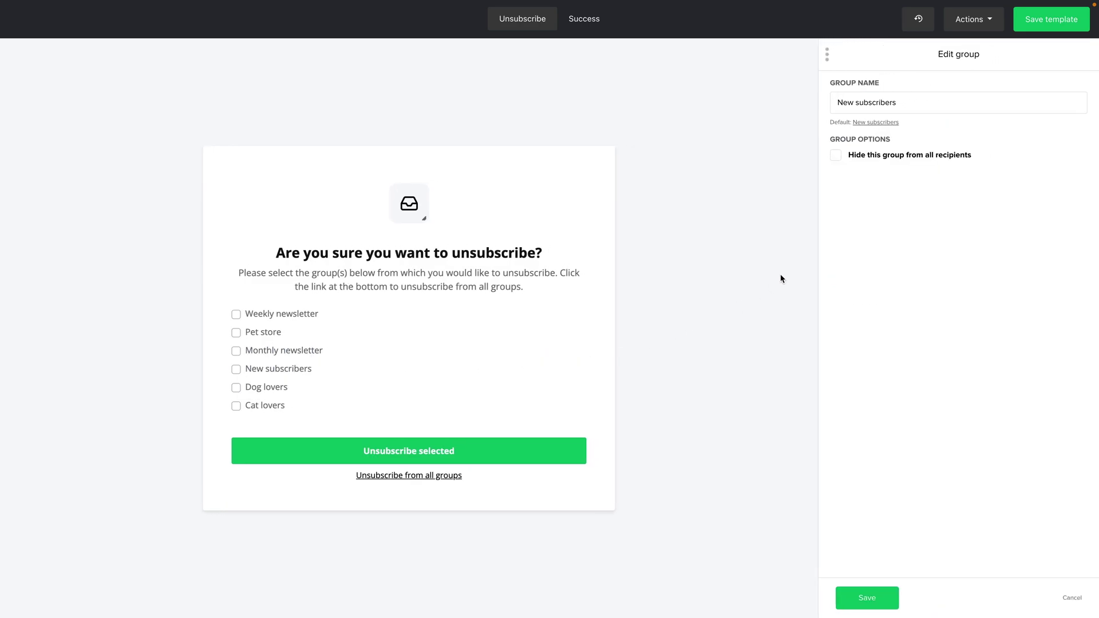
pyautogui.click(903, 105)
pyautogui.hotkey('ctrl', 'a')
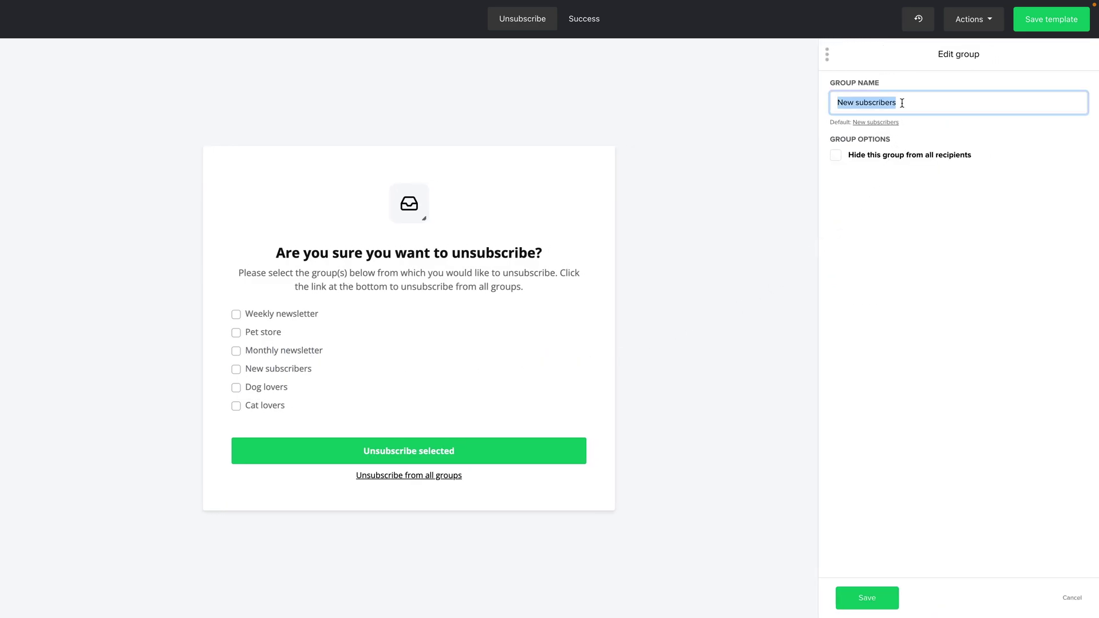
pyautogui.write('Club')
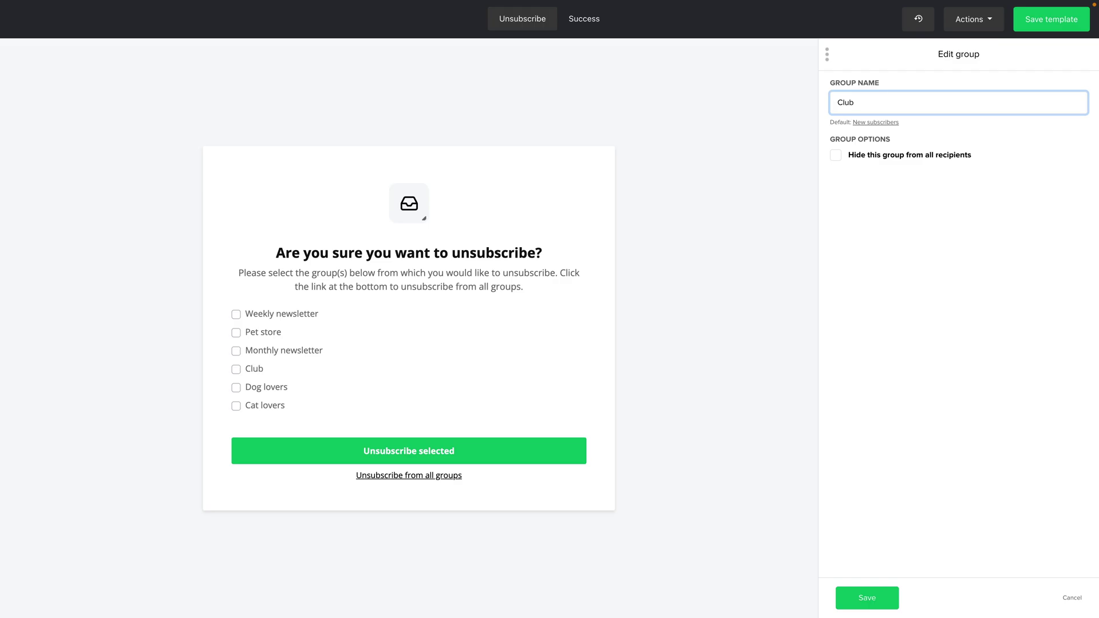
pyautogui.click(865, 599)
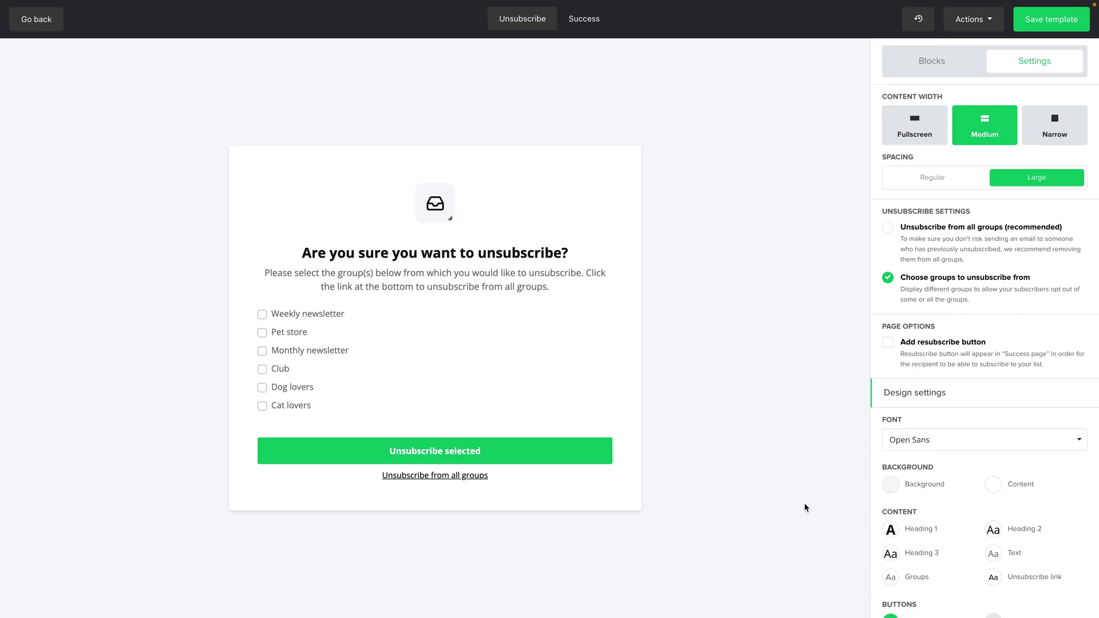
pyautogui.moveTo(278, 373)
# Return to 'Unsubscribe from all groups', enable 'Unsubscribe immediately', and view the Success page.
pyautogui.click(888, 228)
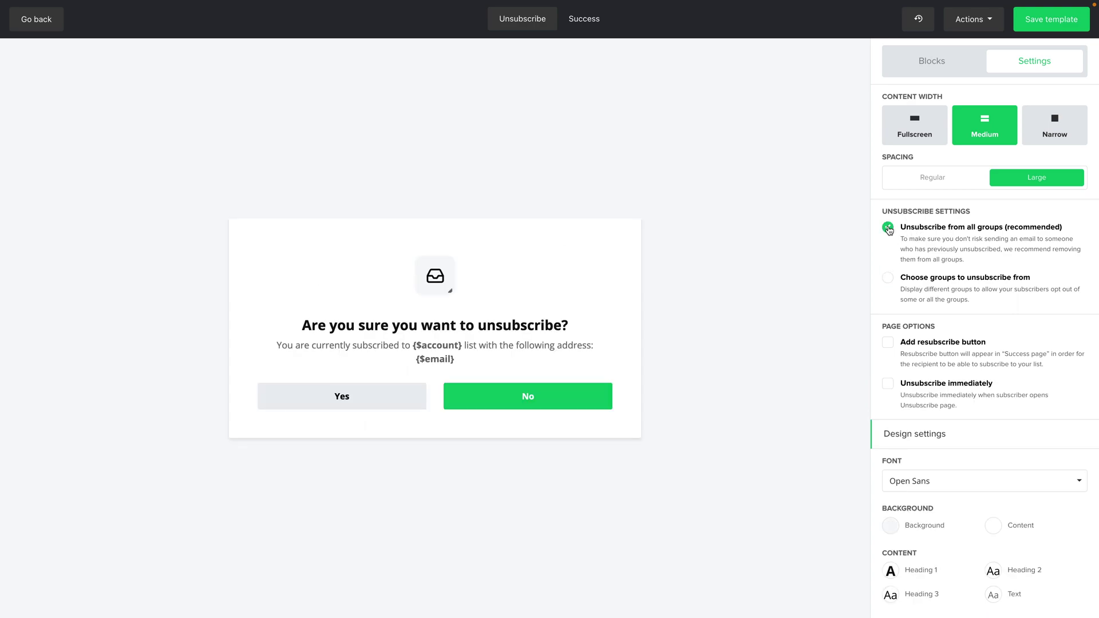
pyautogui.click(888, 385)
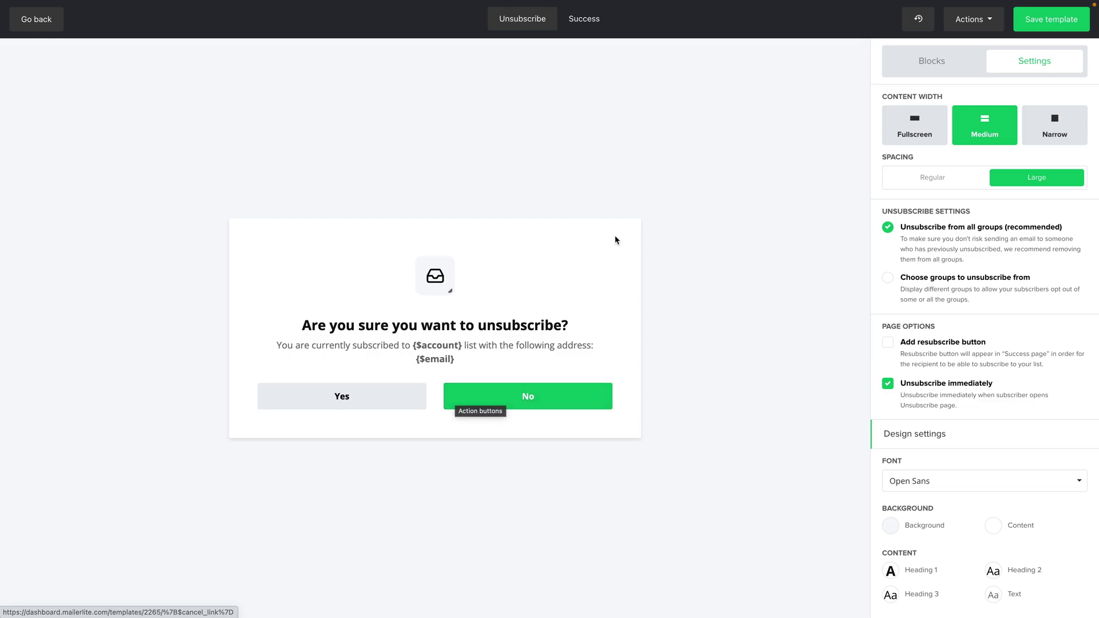
pyautogui.click(586, 20)
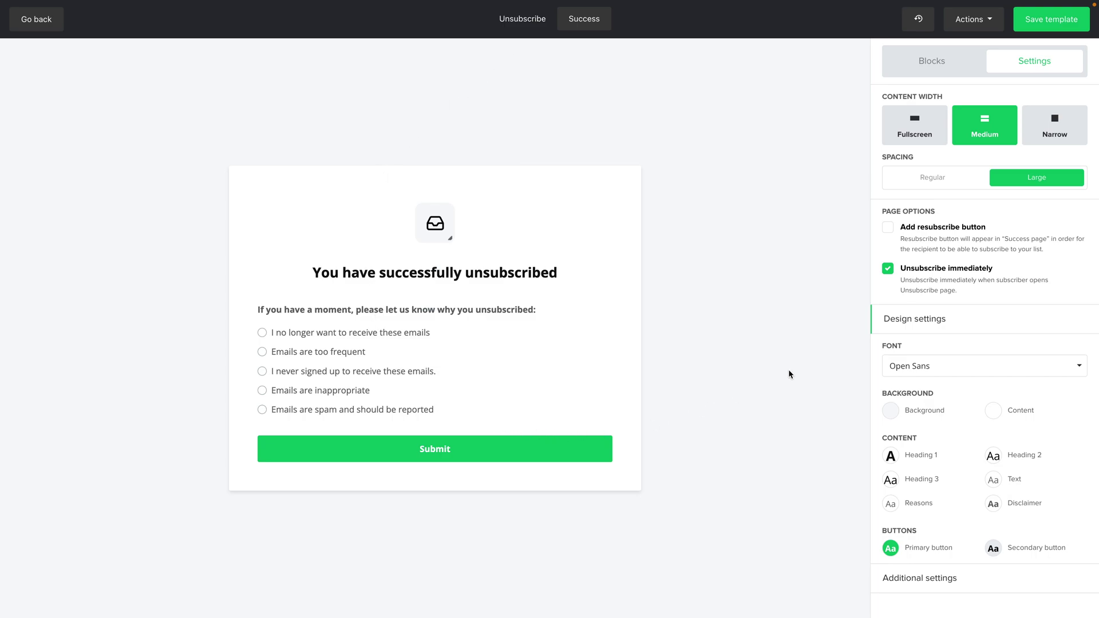
# Enable 'Add resubscribe button' and preview the Resubscribe page before returning to Success.
pyautogui.click(888, 228)
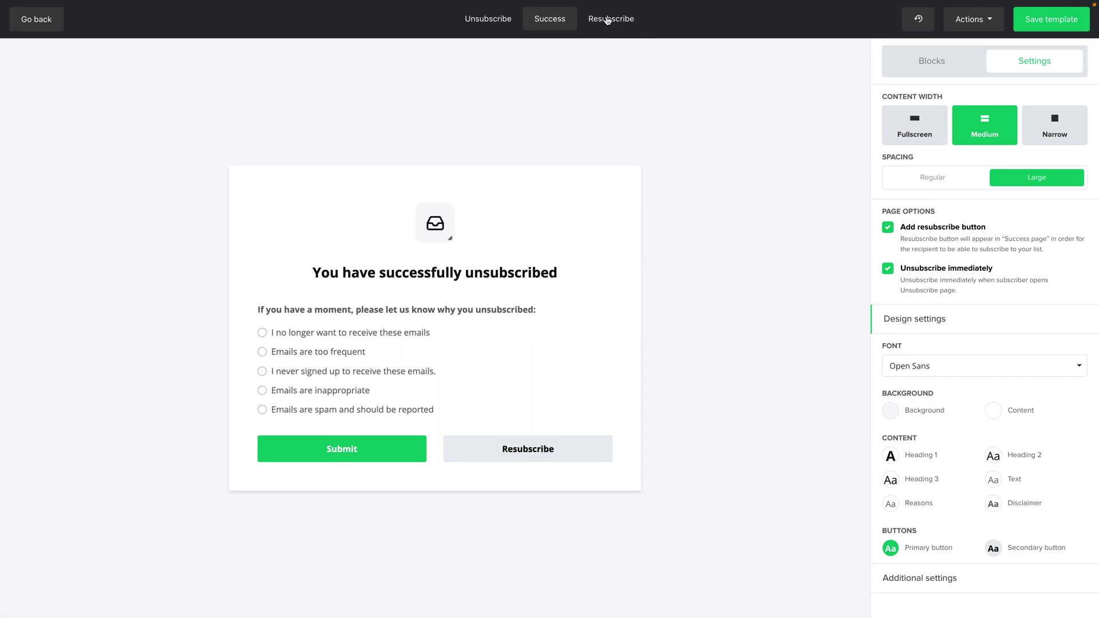
pyautogui.click(609, 21)
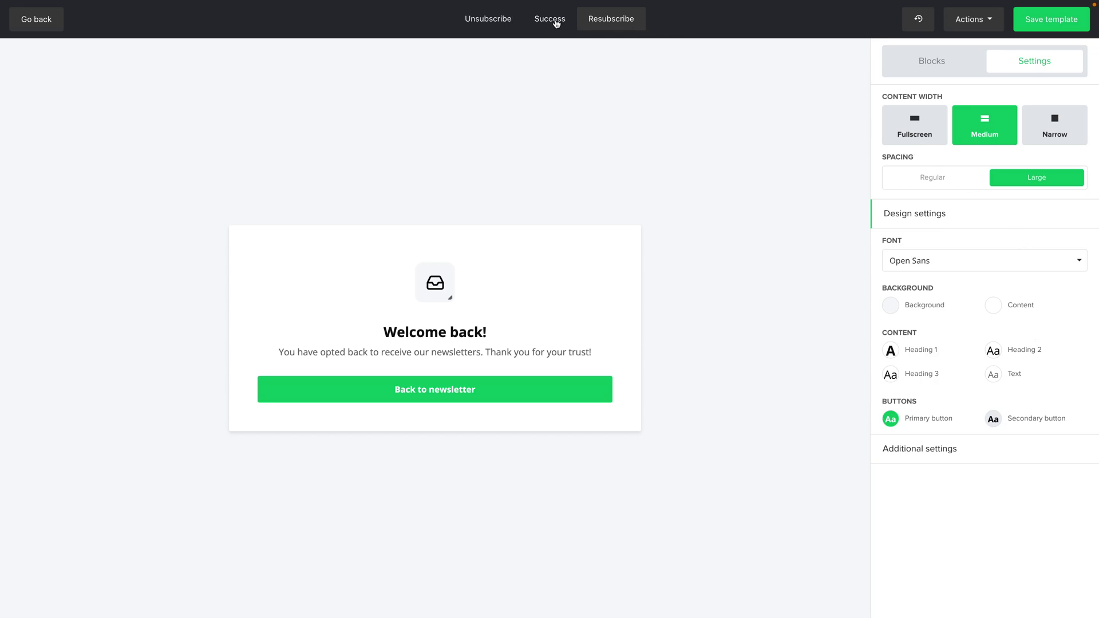
pyautogui.click(554, 21)
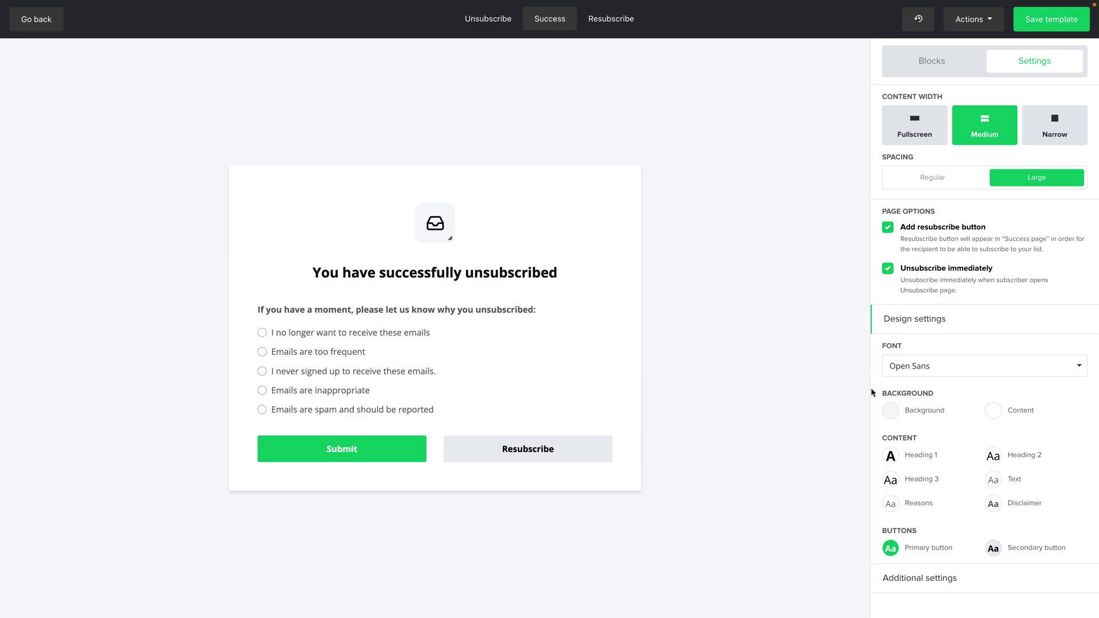
# Set the page background colour to grey #949494.
pyautogui.click(889, 412)
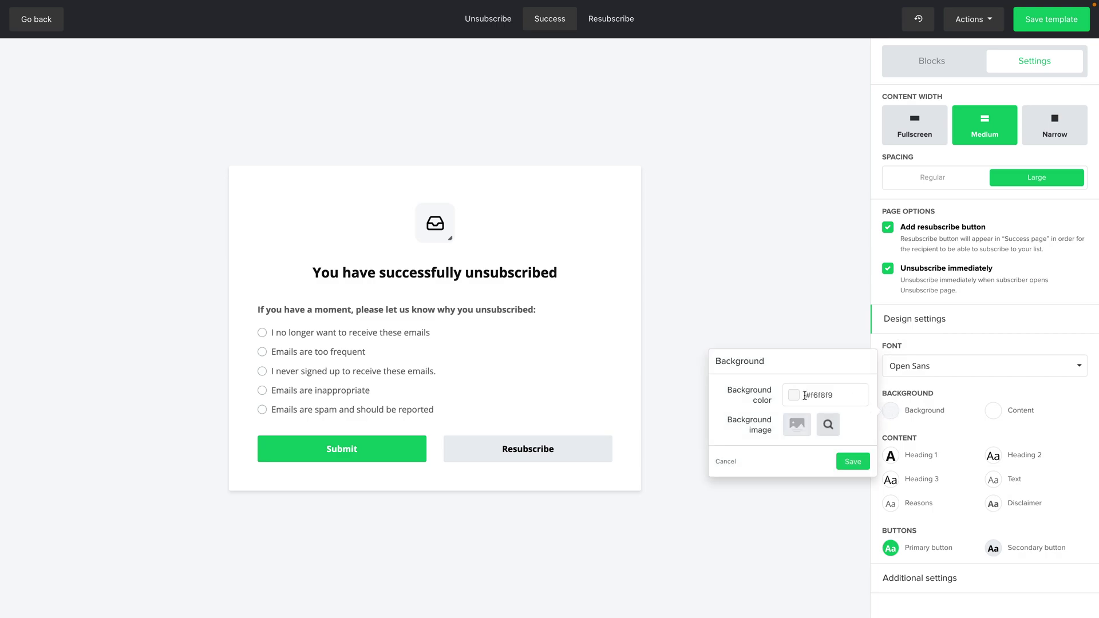
pyautogui.click(794, 400)
pyautogui.moveTo(794, 438); pyautogui.dragTo(776, 456)
pyautogui.click(849, 462)
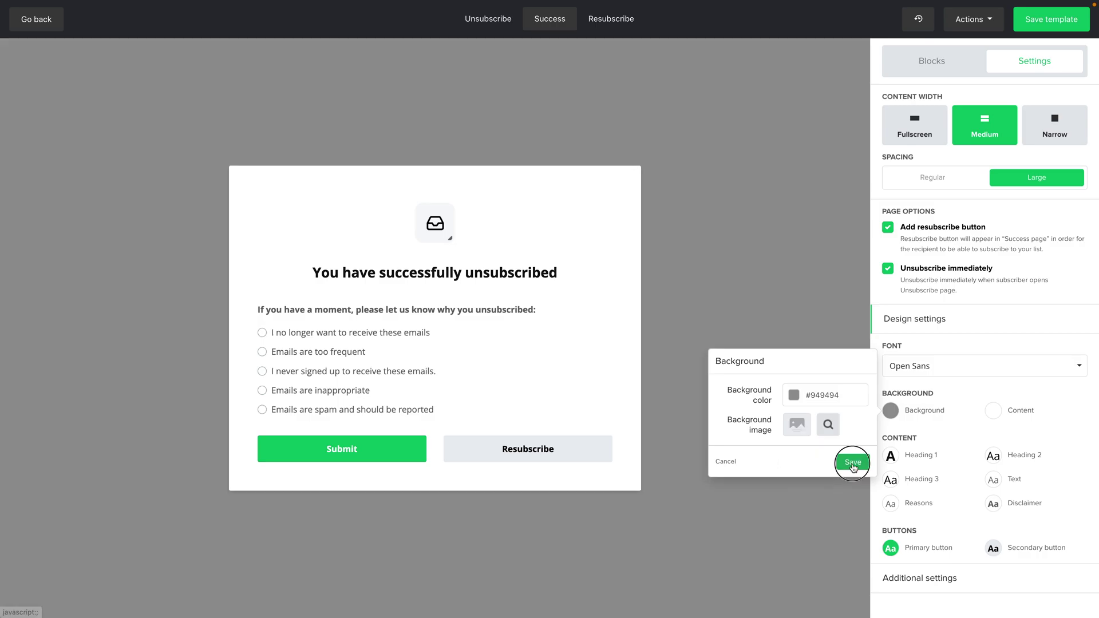
# Preview the Resubscribe page, then return to the Unsubscribe page and scroll the Design settings.
pyautogui.click(604, 20)
pyautogui.click(504, 20)
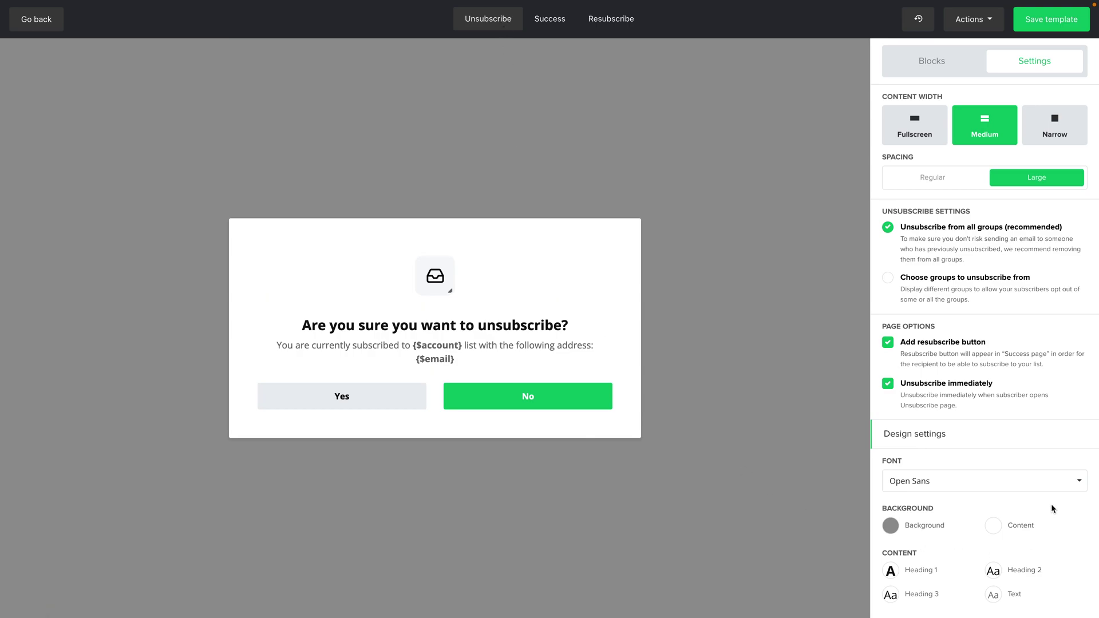
pyautogui.scroll(-2, 1051, 508)
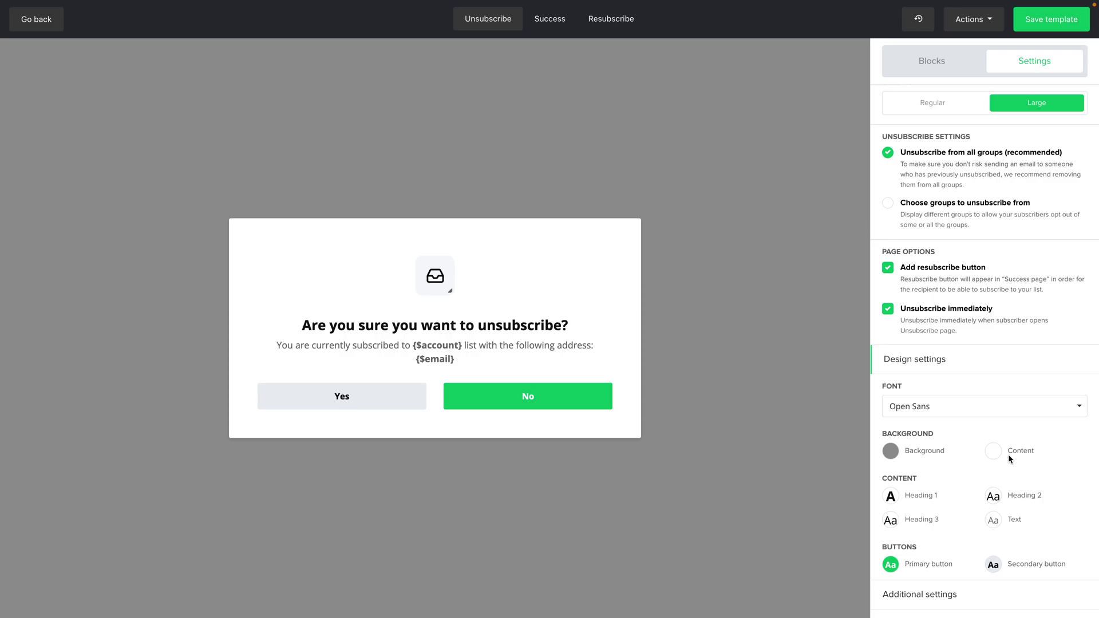
# Make the Heading 1 font colour blue #007bff and save.
pyautogui.click(894, 497)
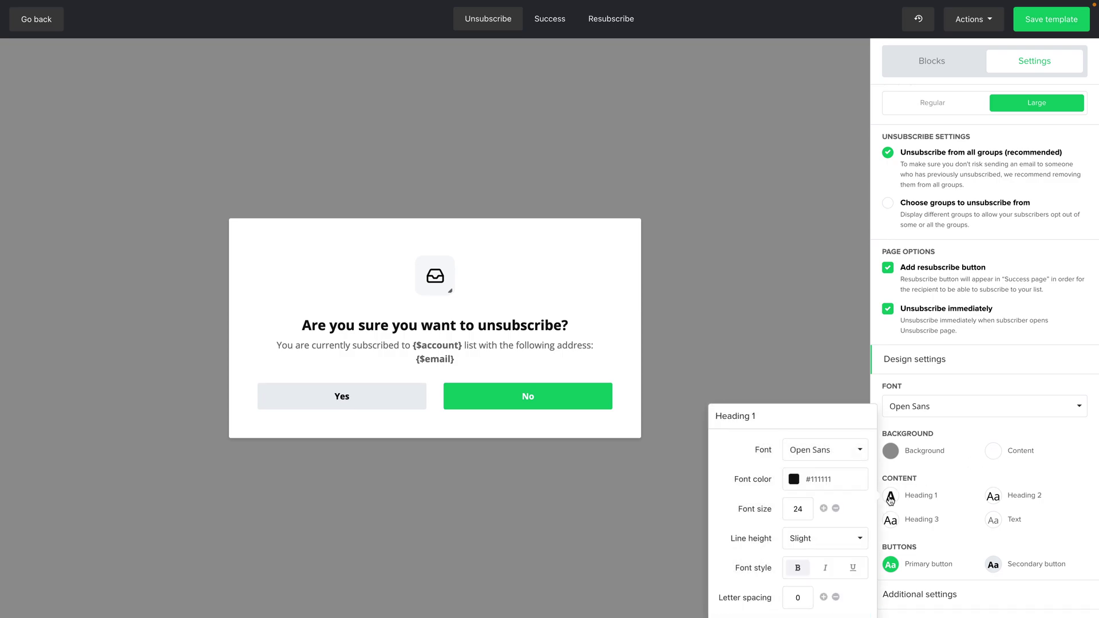
pyautogui.click(791, 480)
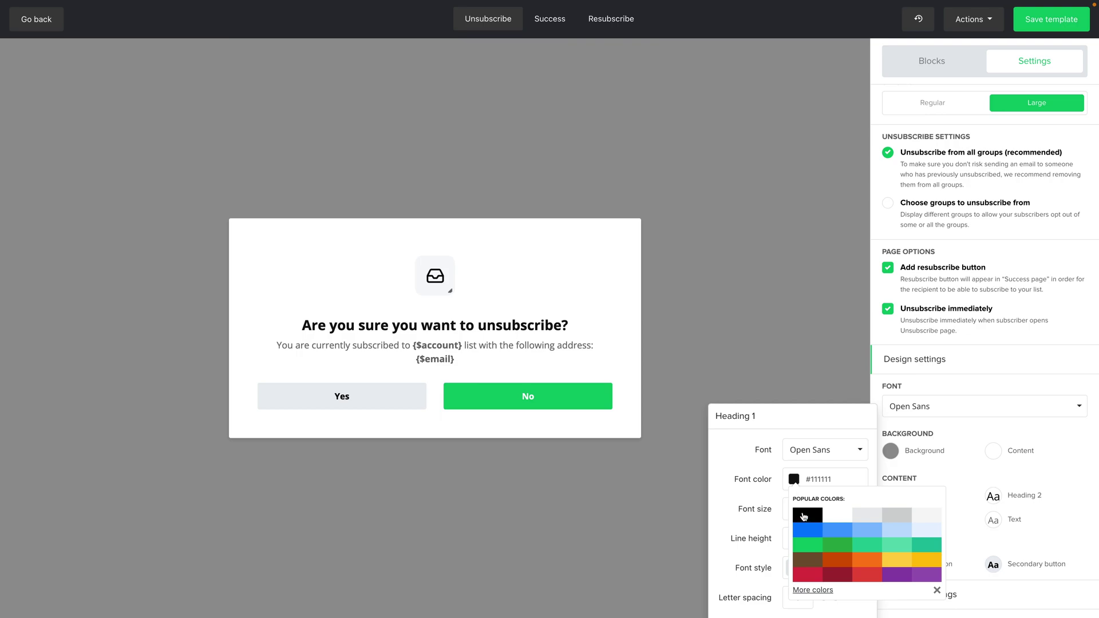
pyautogui.click(803, 530)
pyautogui.click(774, 522)
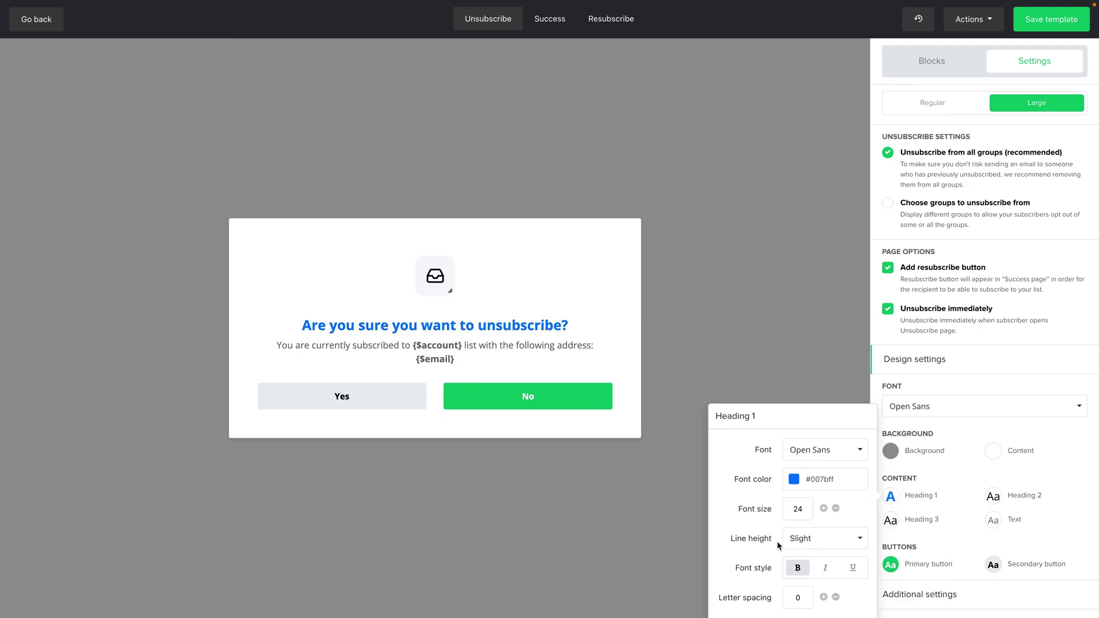
pyautogui.click(851, 599)
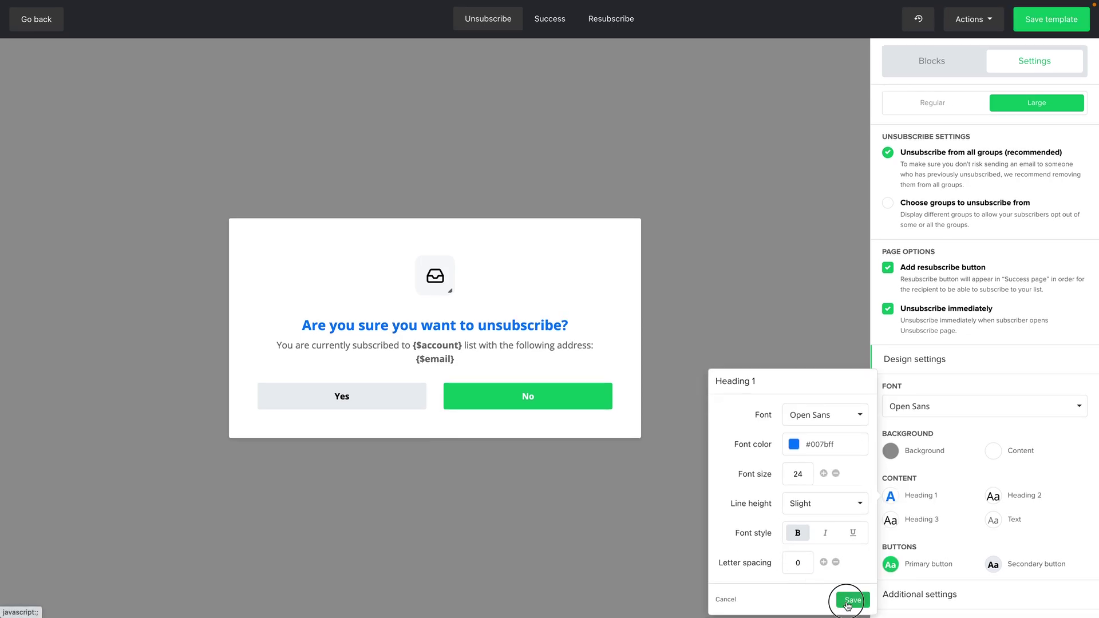
# Set the primary button (No) background colour to blue #007bff and save.
pyautogui.click(890, 566)
pyautogui.click(730, 427)
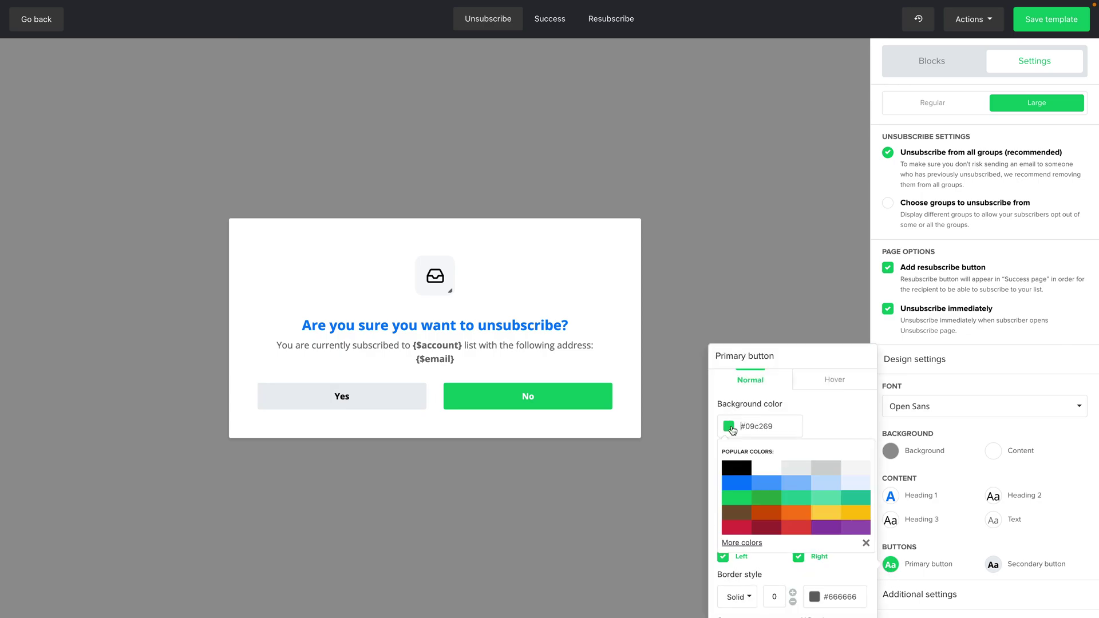
pyautogui.click(737, 483)
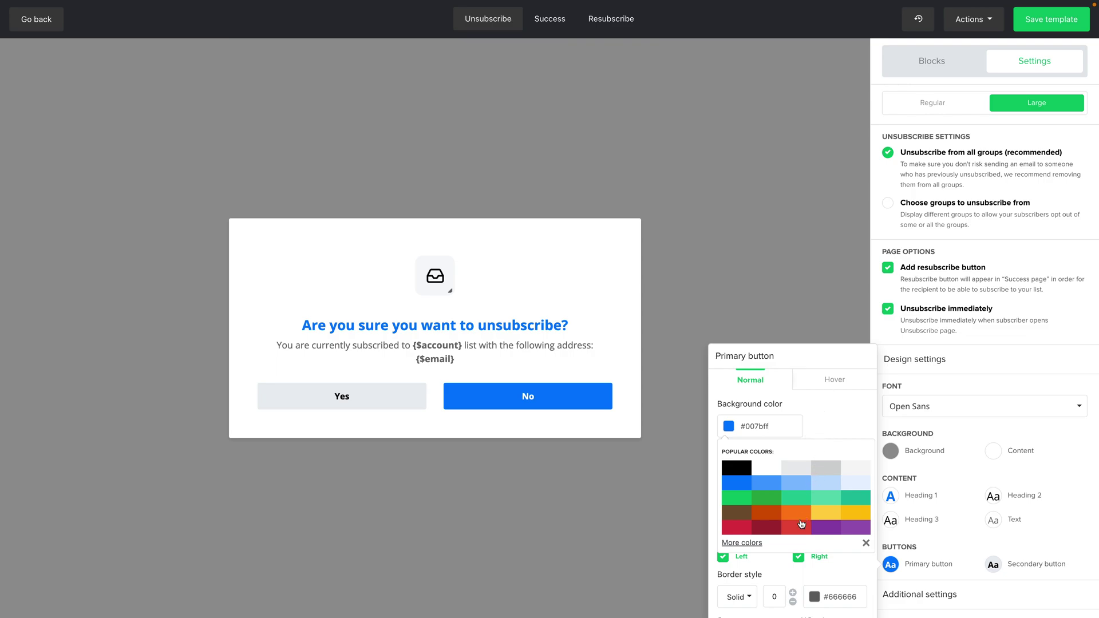
pyautogui.click(776, 571)
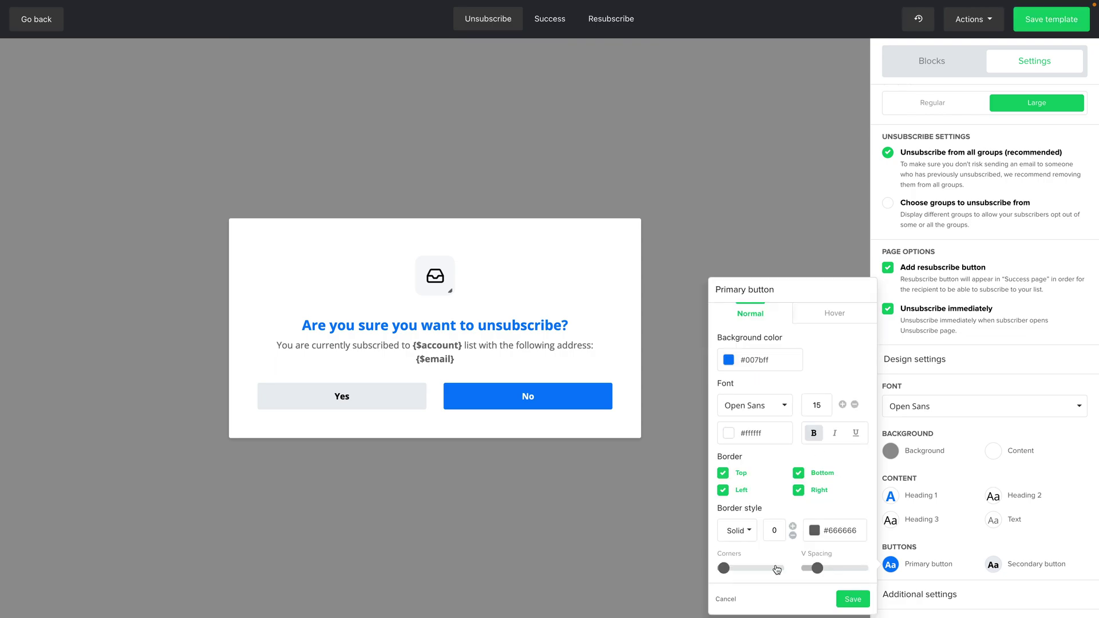
pyautogui.click(851, 600)
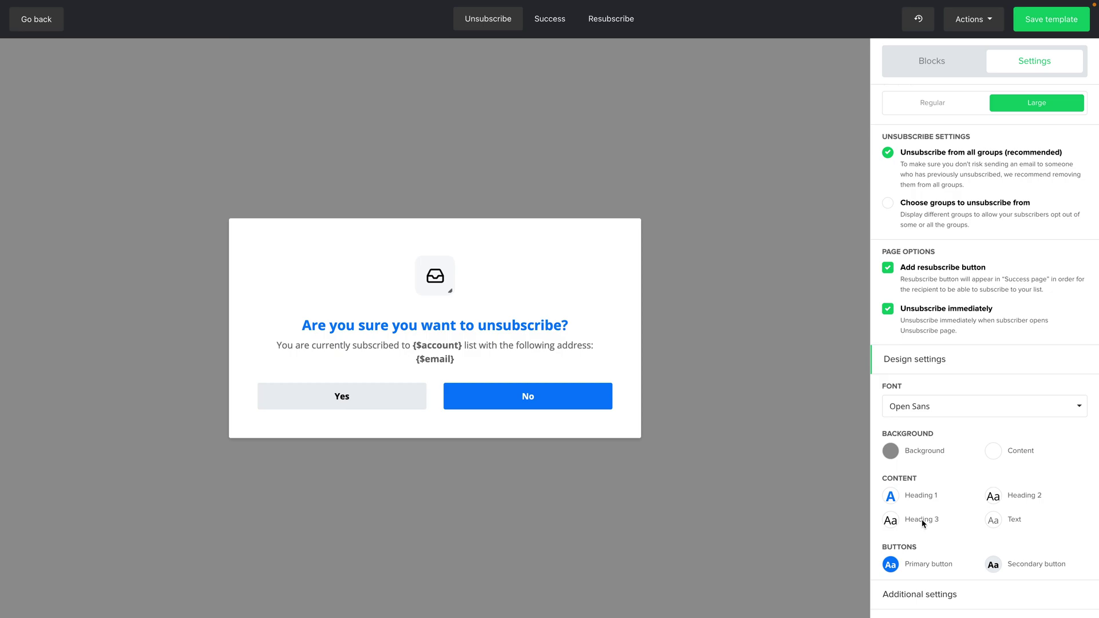
# Turn on Show sidebar with Top alignment and Include text unchecked.
pyautogui.click(918, 598)
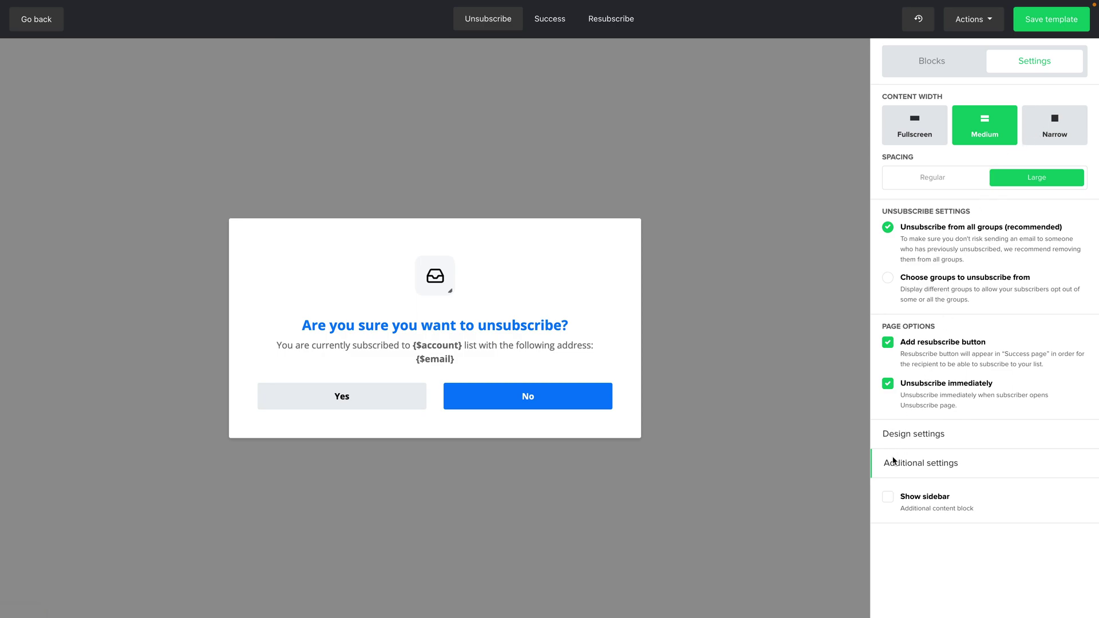
pyautogui.click(889, 496)
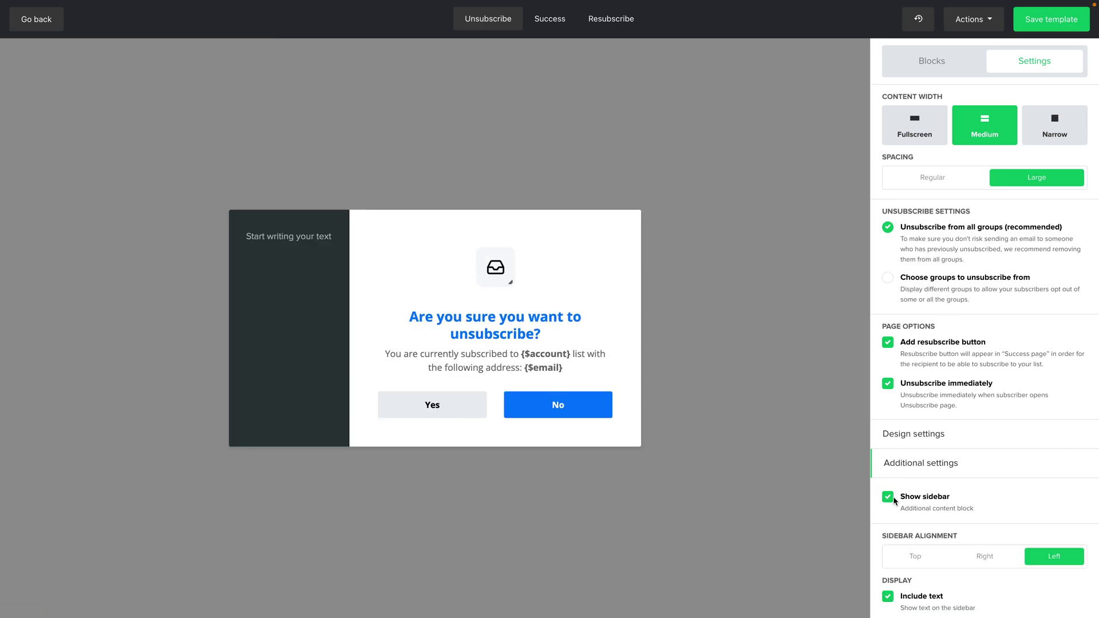
pyautogui.click(989, 565)
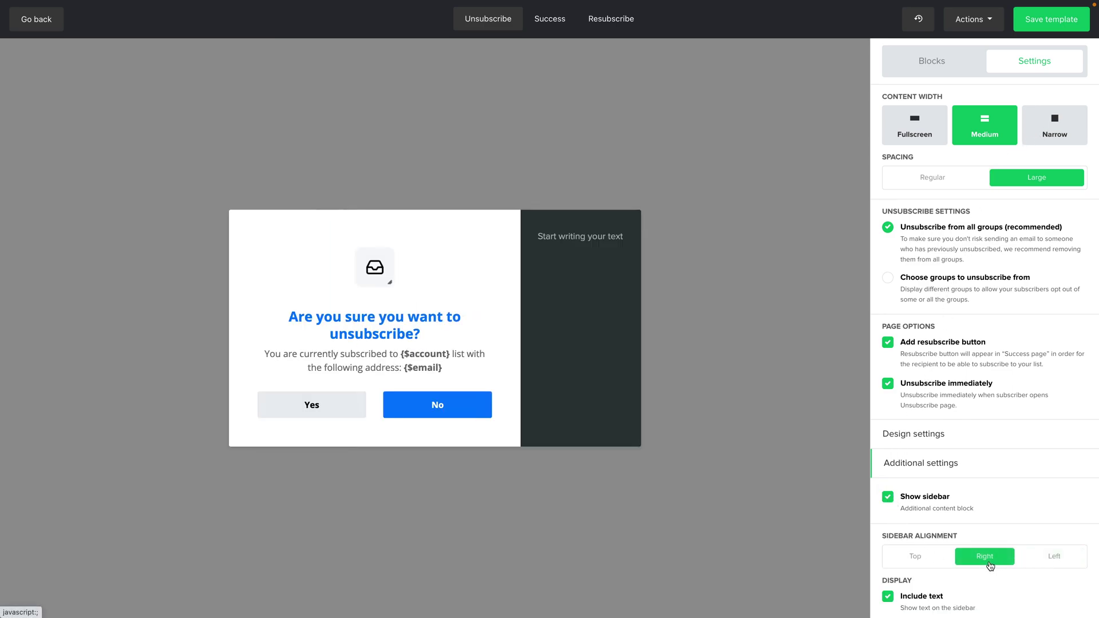
pyautogui.click(929, 563)
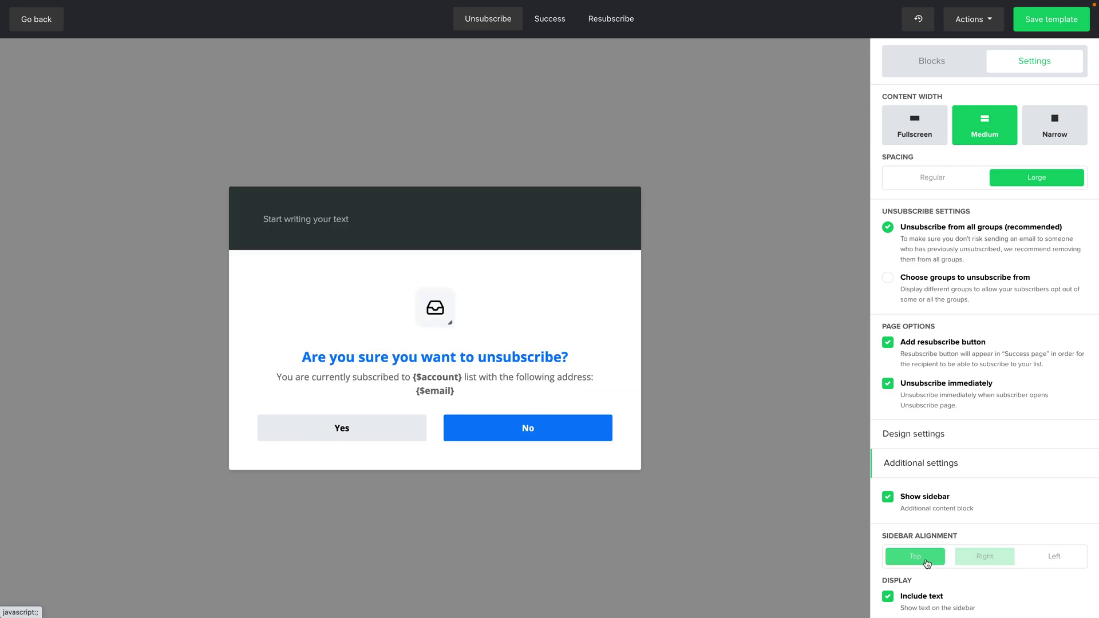
pyautogui.click(888, 596)
pyautogui.scroll(-1, 948, 467)
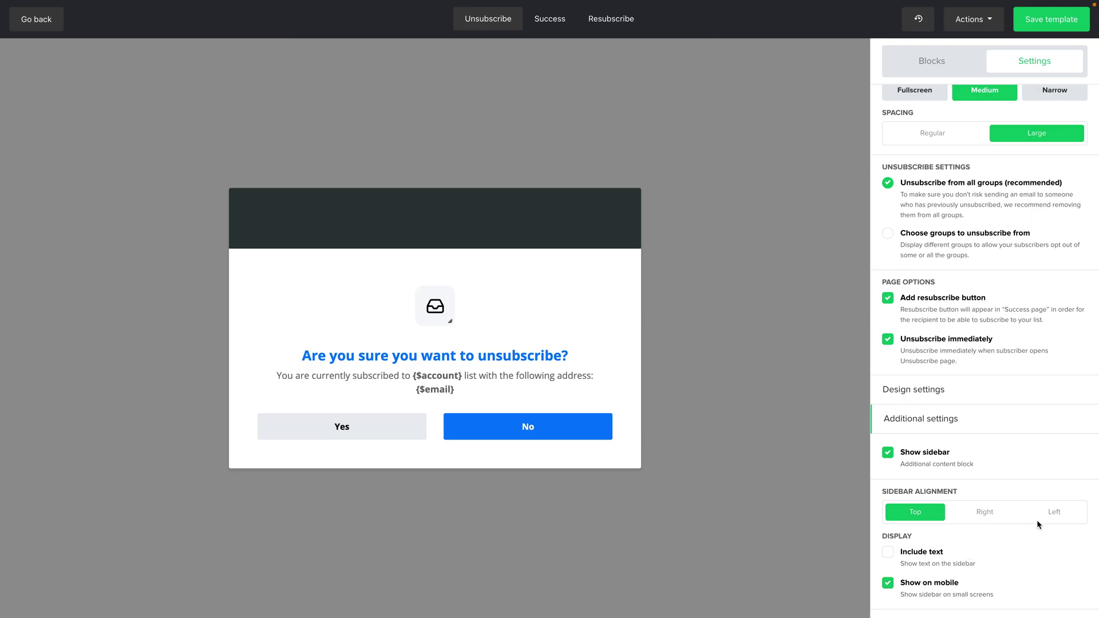
# Align the sidebar Left and check its background colour options without changing them.
pyautogui.click(1051, 511)
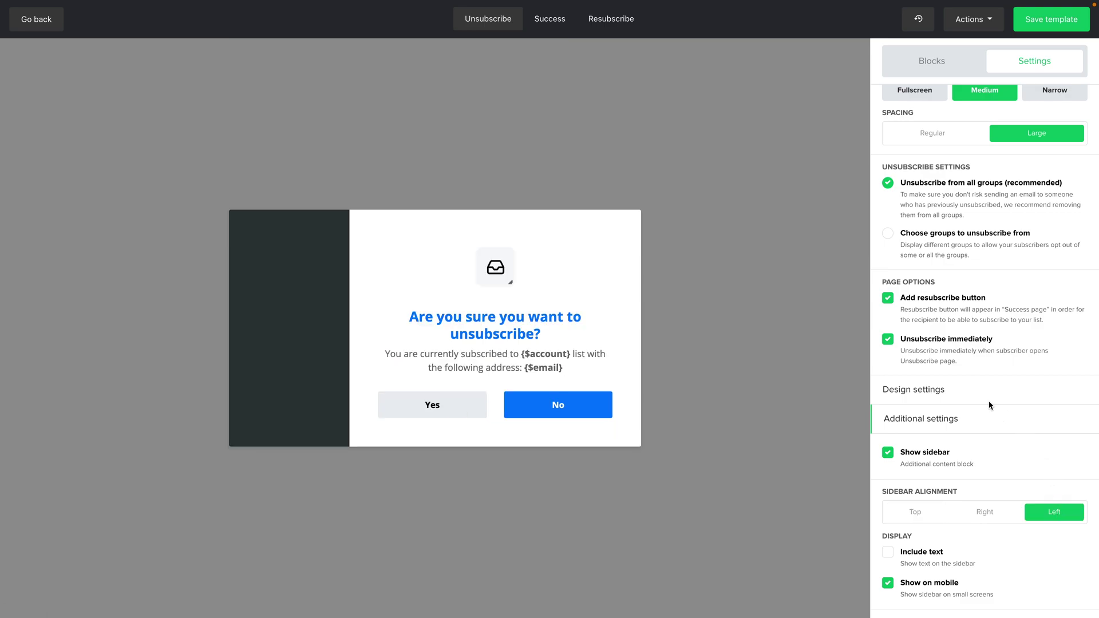
pyautogui.click(934, 389)
pyautogui.scroll(-1, 936, 401)
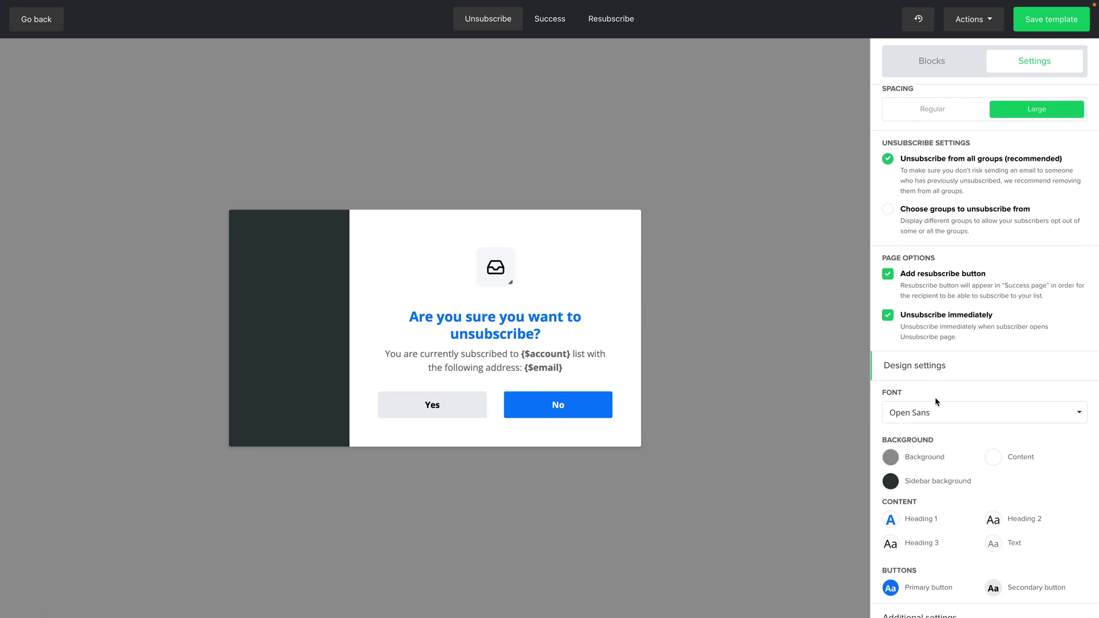
pyautogui.click(891, 466)
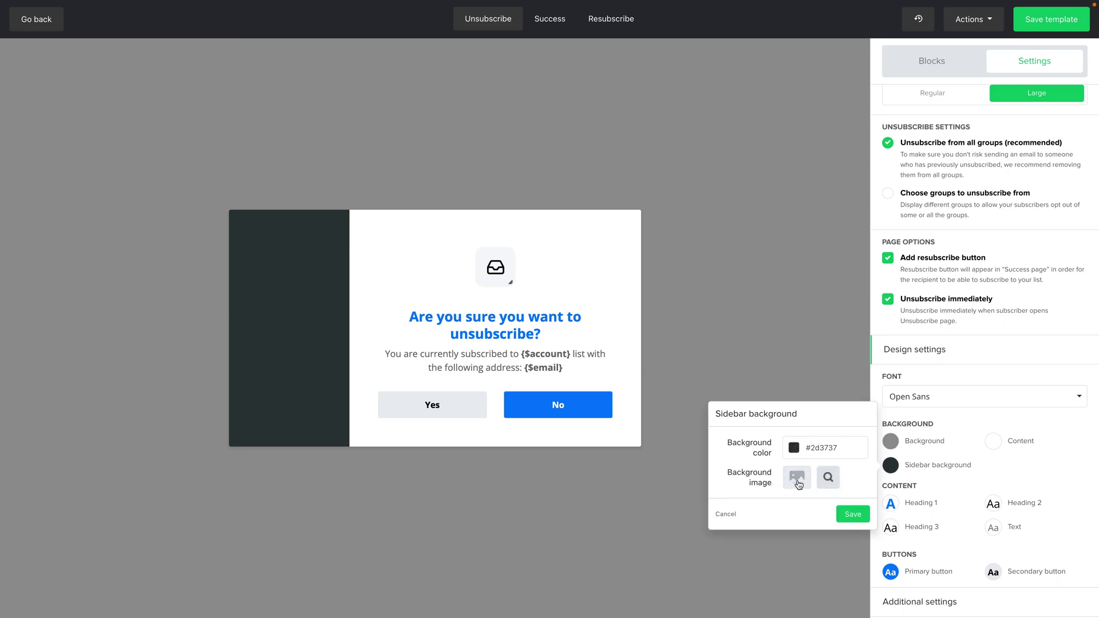
pyautogui.click(725, 514)
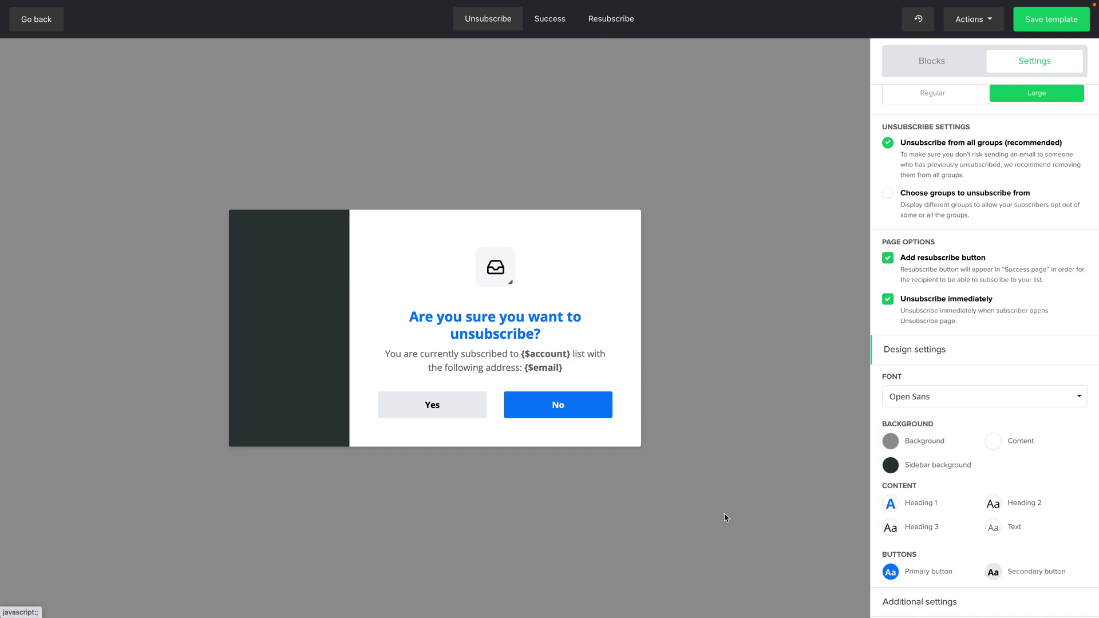
# Uncheck Show sidebar in Additional settings to remove the sidebar.
pyautogui.scroll(-1, 993, 497)
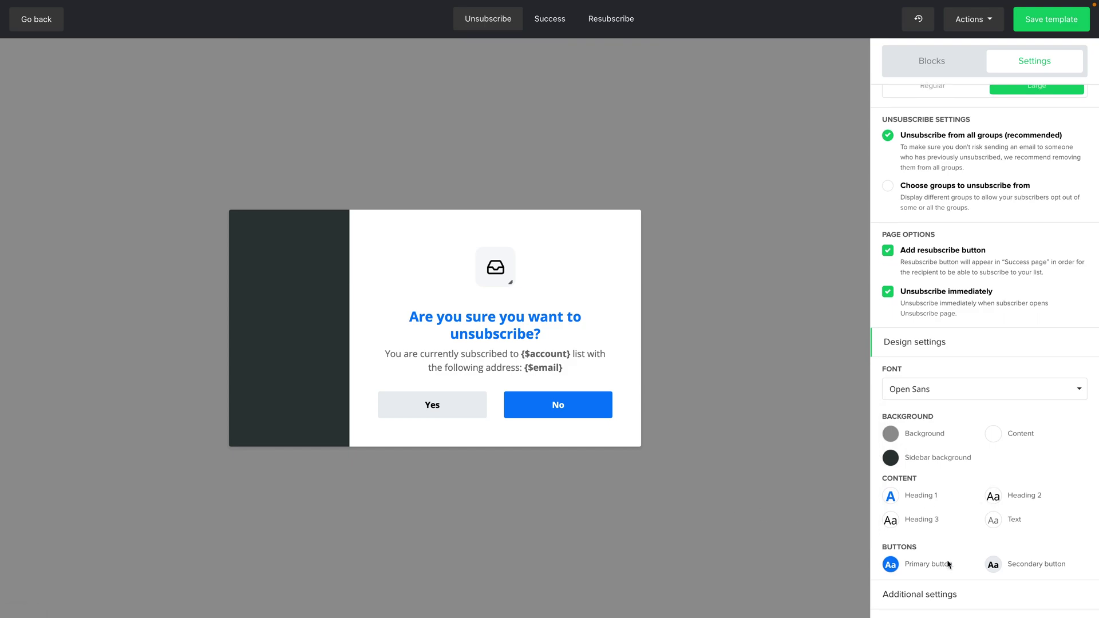
pyautogui.click(937, 597)
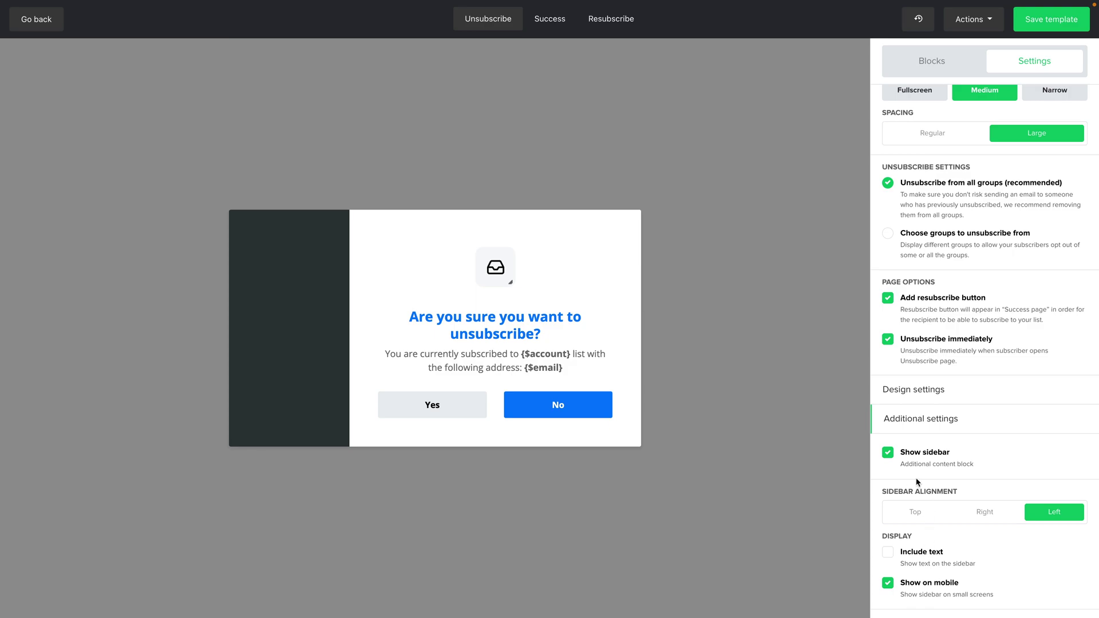
pyautogui.click(888, 453)
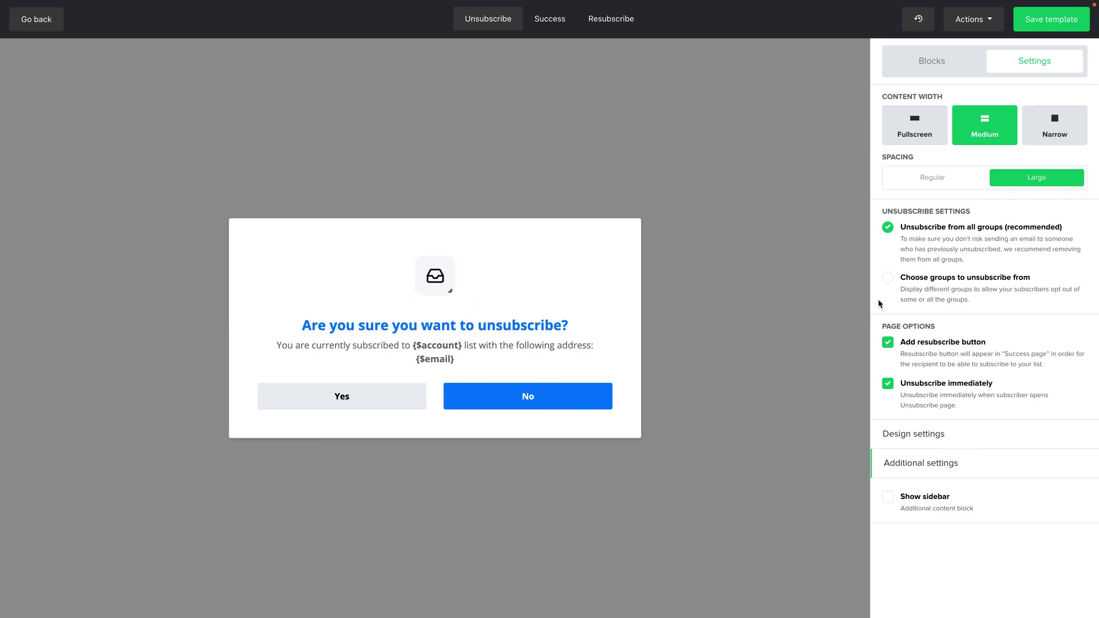
# Change the Heading 1 font colour back to black #000000 and save.
pyautogui.moveTo(583, 293)
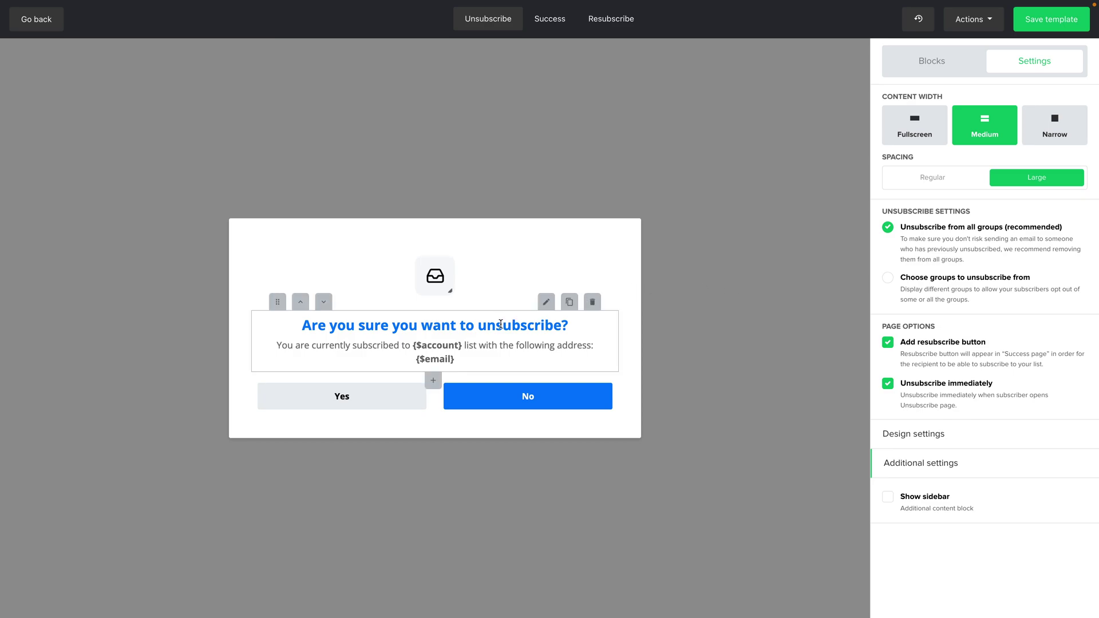
pyautogui.click(546, 303)
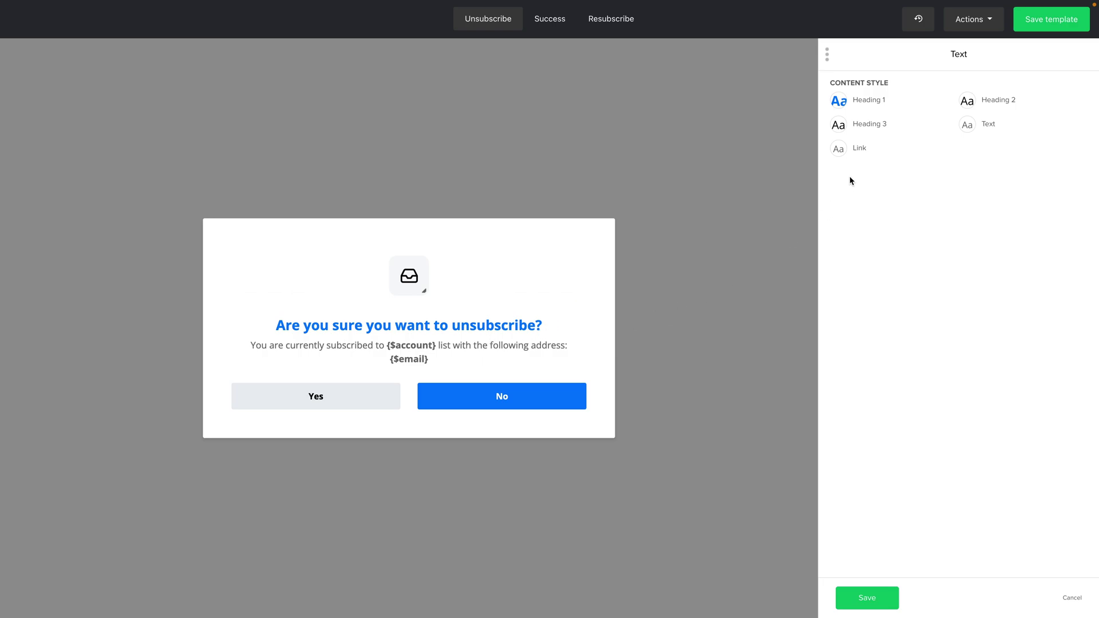
pyautogui.click(844, 102)
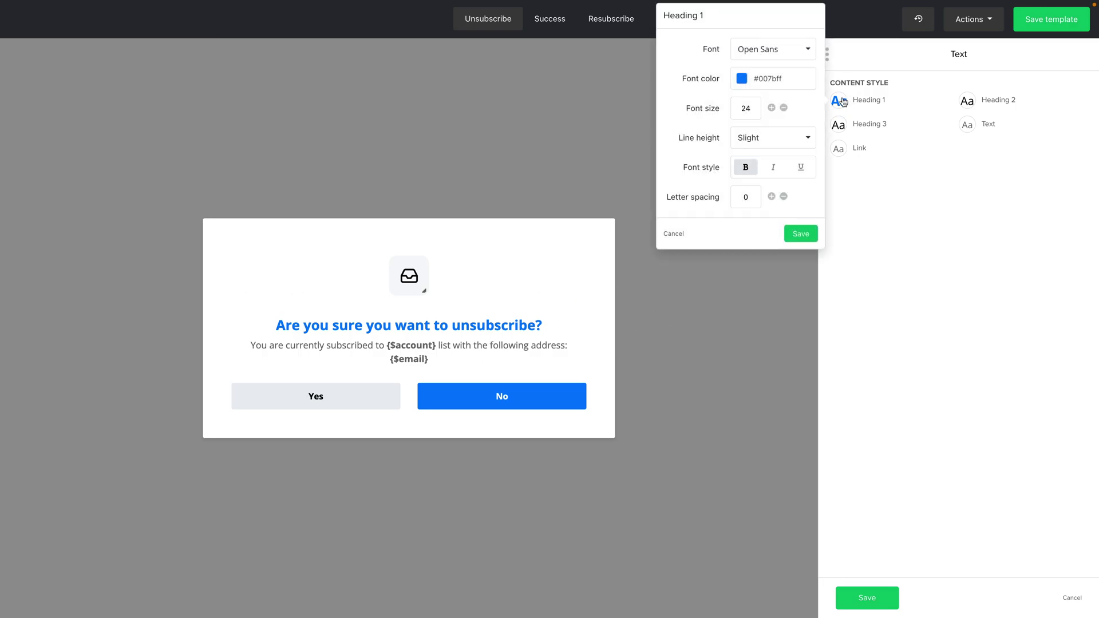
pyautogui.click(743, 82)
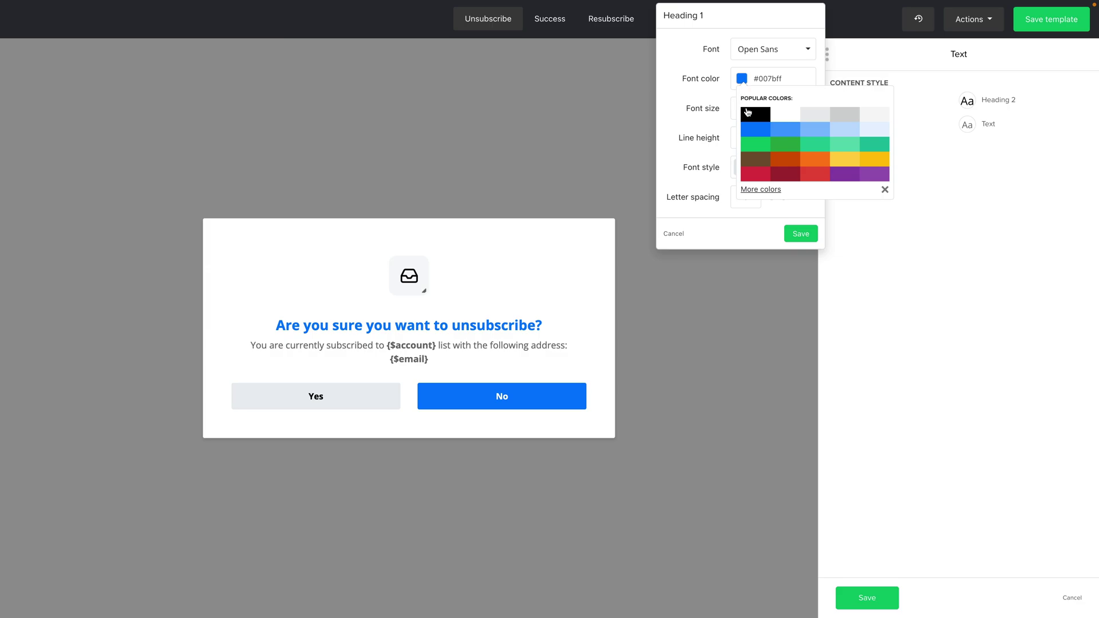
pyautogui.click(750, 114)
pyautogui.click(801, 234)
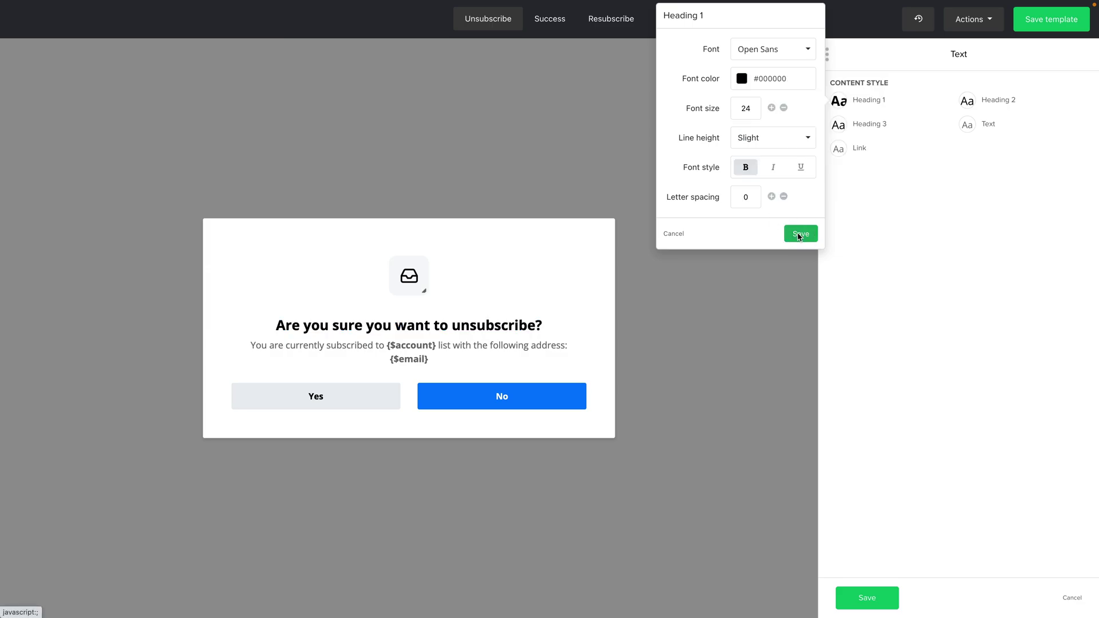
# Preview the Success and Resubscribe pages, then return to the Unsubscribe page.
pyautogui.click(560, 22)
pyautogui.click(606, 28)
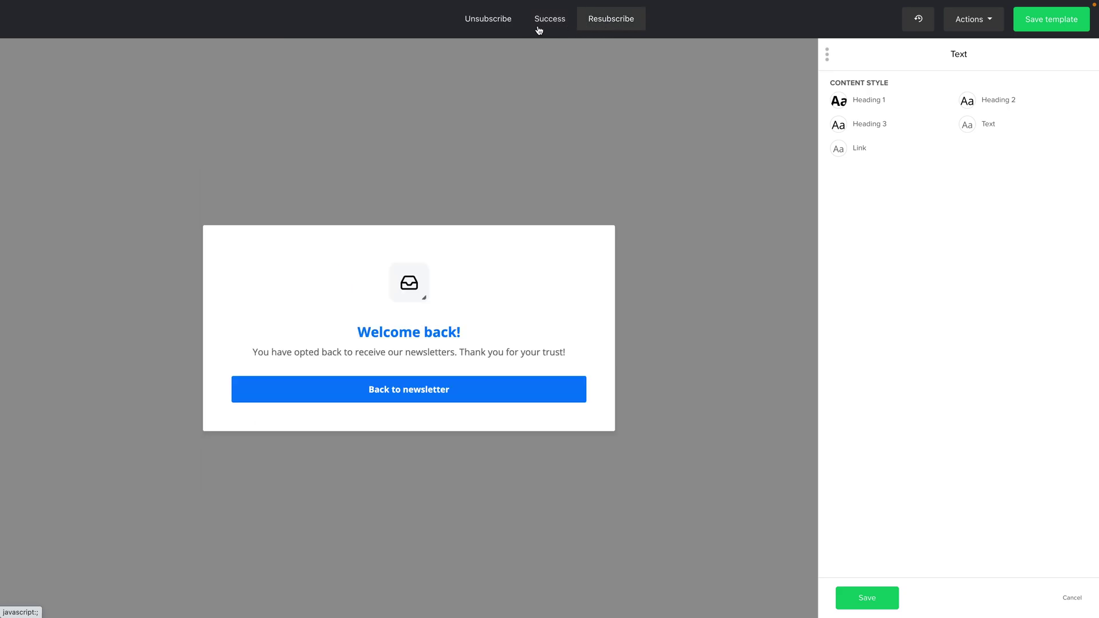
pyautogui.click(503, 22)
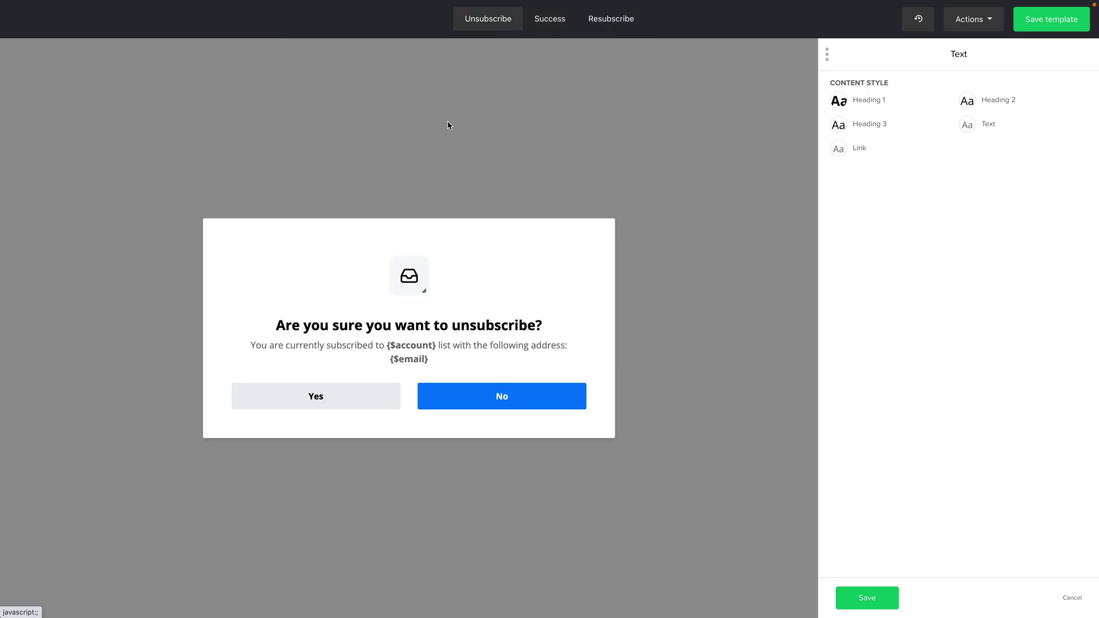
pyautogui.moveTo(475, 309)
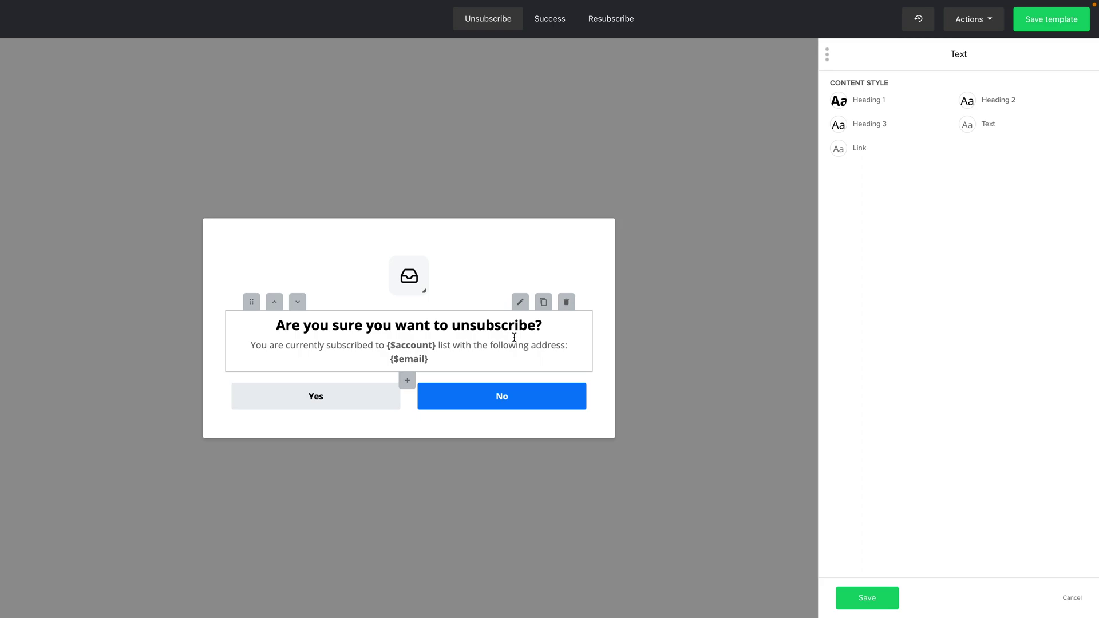
pyautogui.click(542, 302)
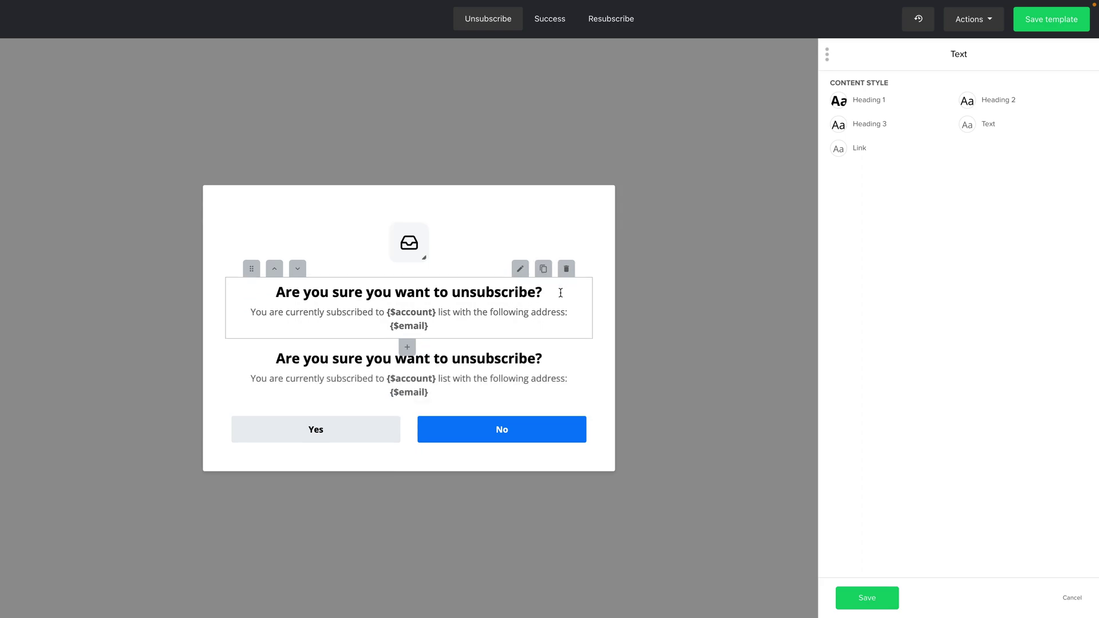
pyautogui.click(567, 270)
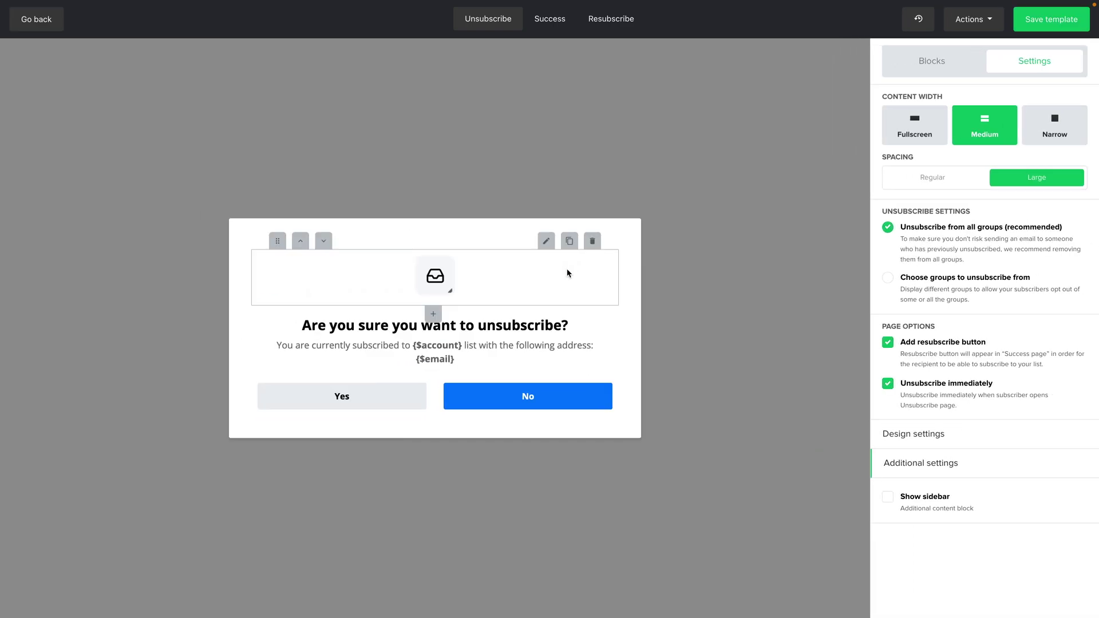
pyautogui.moveTo(277, 301); pyautogui.dragTo(289, 238)
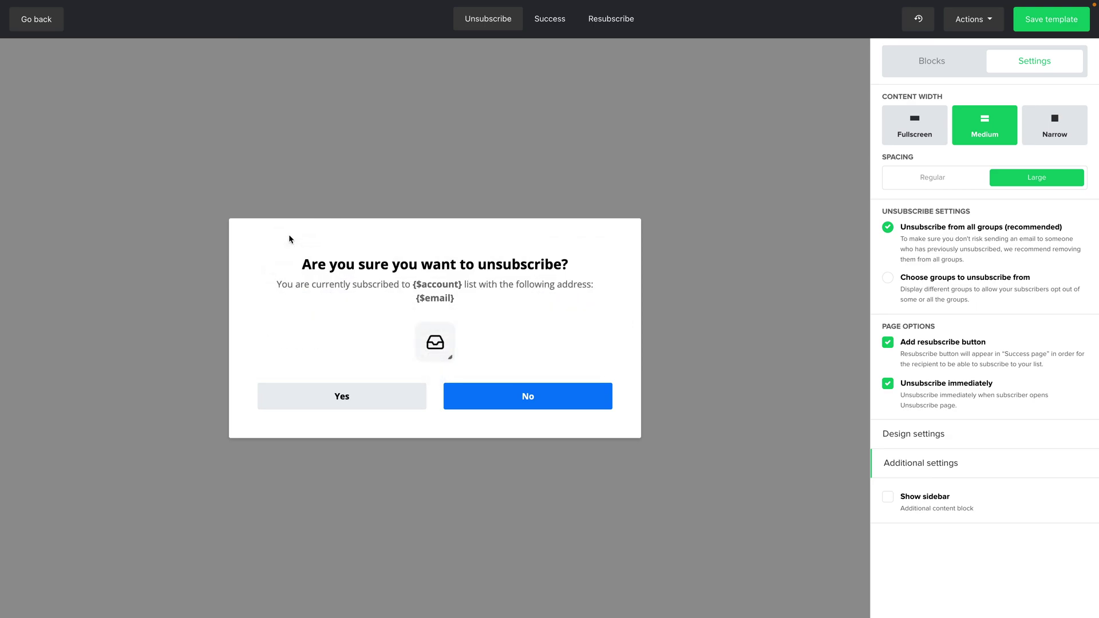
pyautogui.click(324, 243)
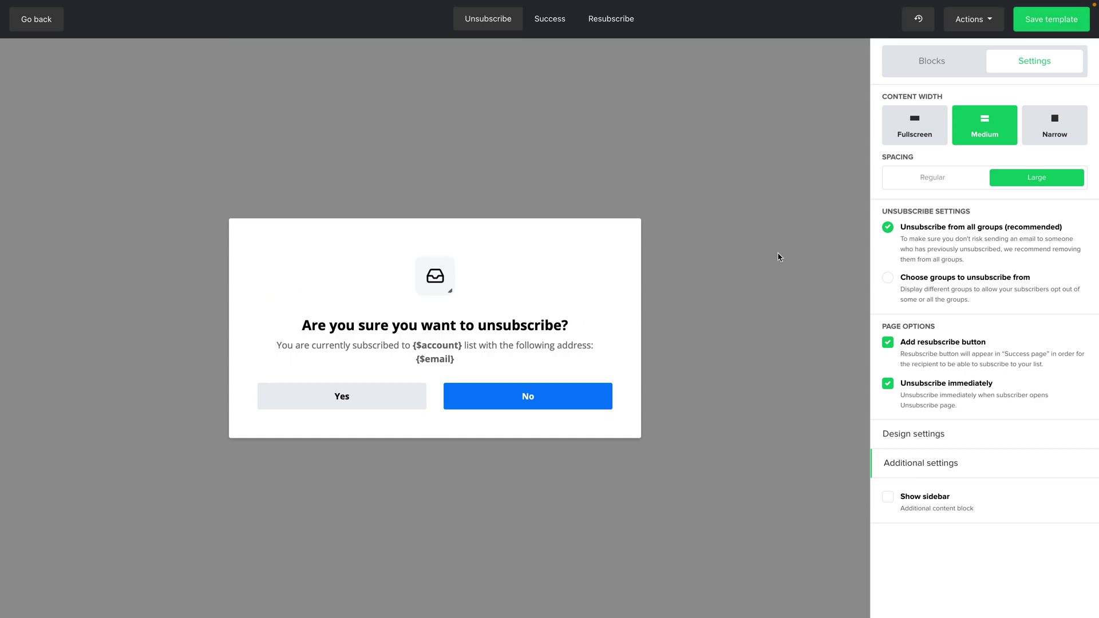
# Add an Image block above the question heading holding the French bulldog in a yellow shirt photo.
pyautogui.click(939, 61)
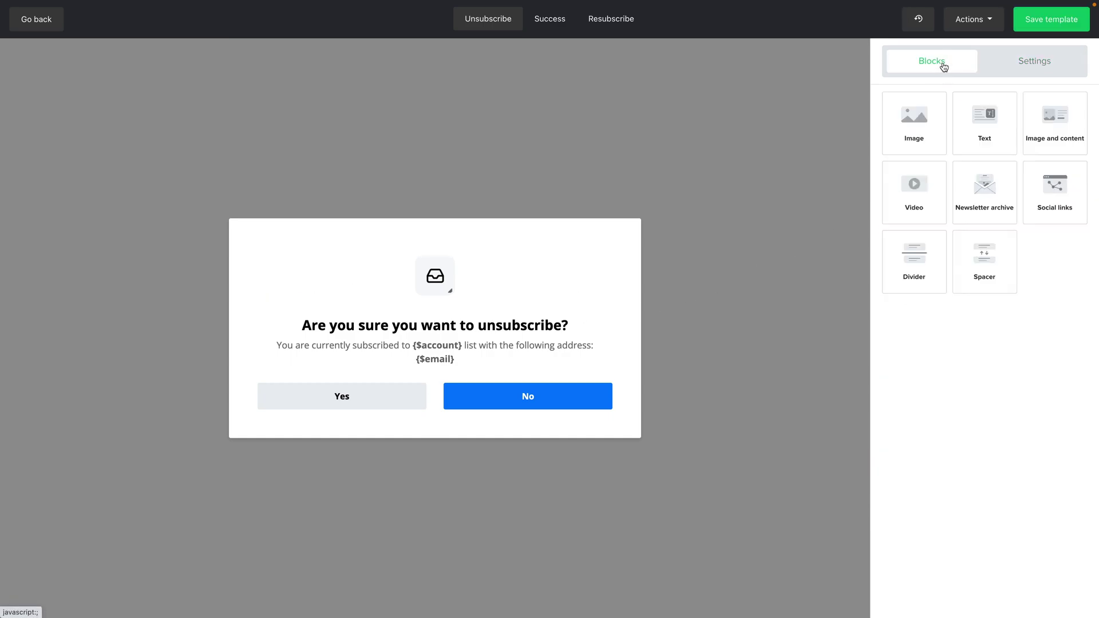
pyautogui.moveTo(910, 113); pyautogui.dragTo(451, 286)
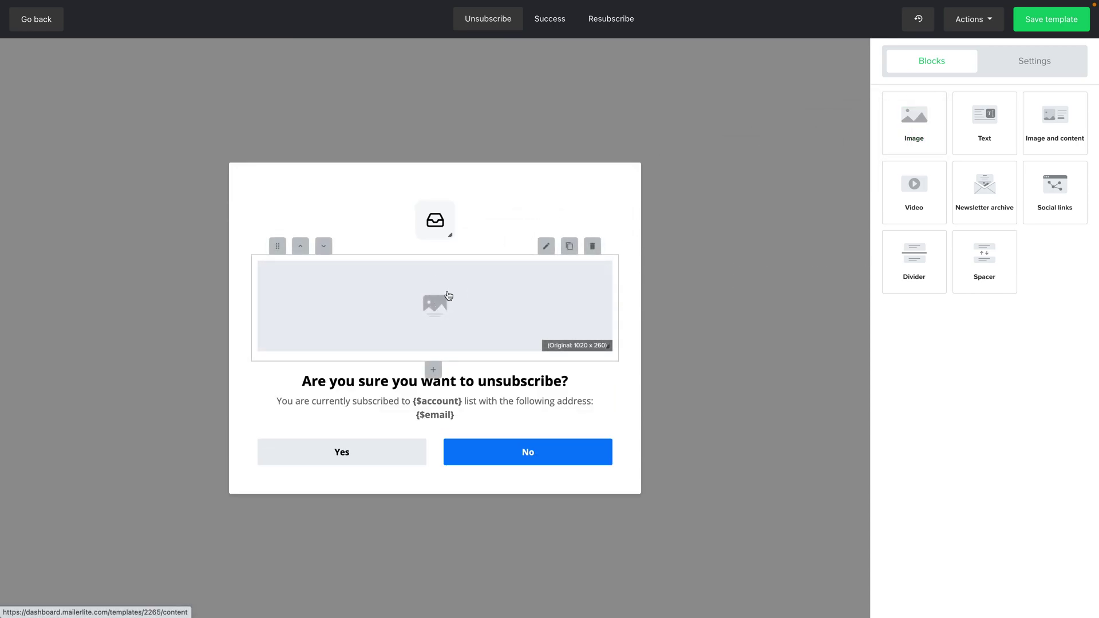
pyautogui.click(439, 296)
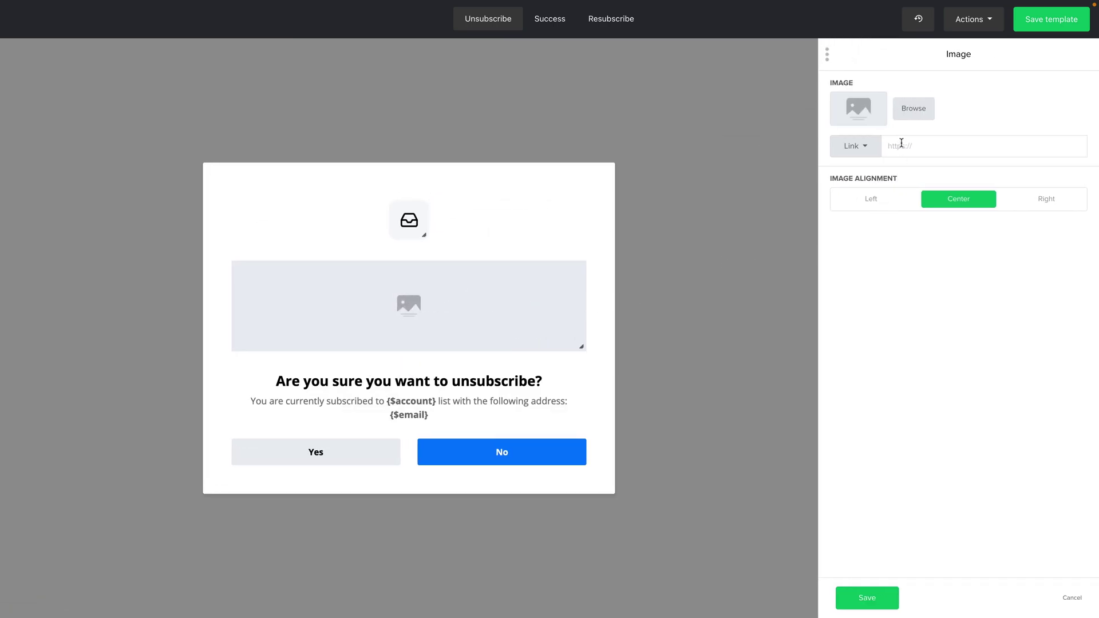
pyautogui.click(871, 114)
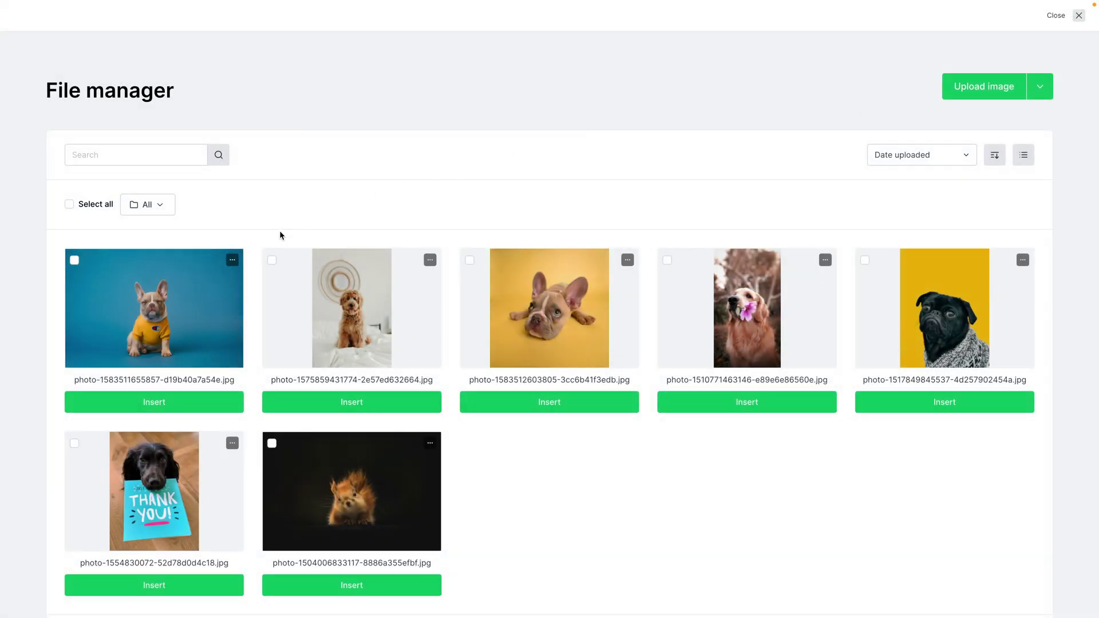
pyautogui.click(192, 403)
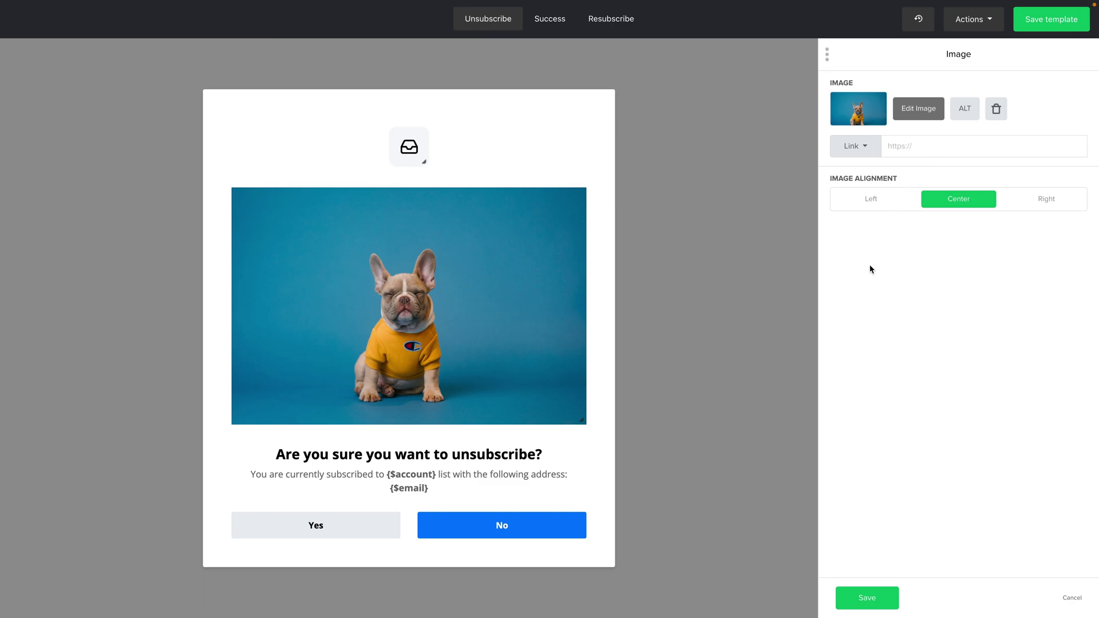
pyautogui.click(837, 592)
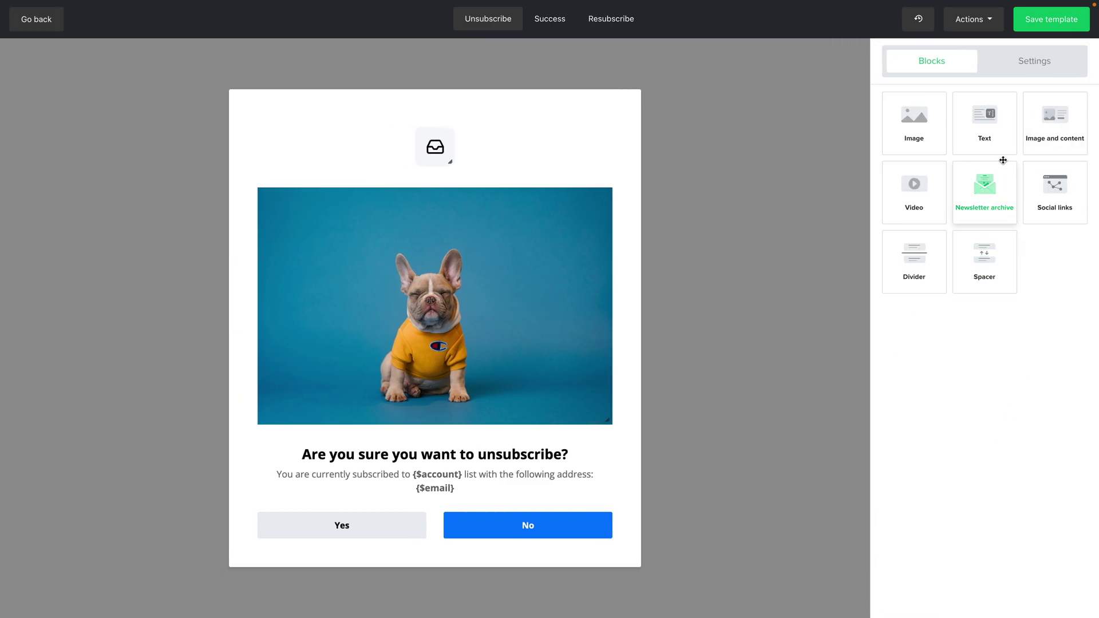
# Add a Text block below the photo, then delete the empty block.
pyautogui.moveTo(996, 133); pyautogui.dragTo(507, 417)
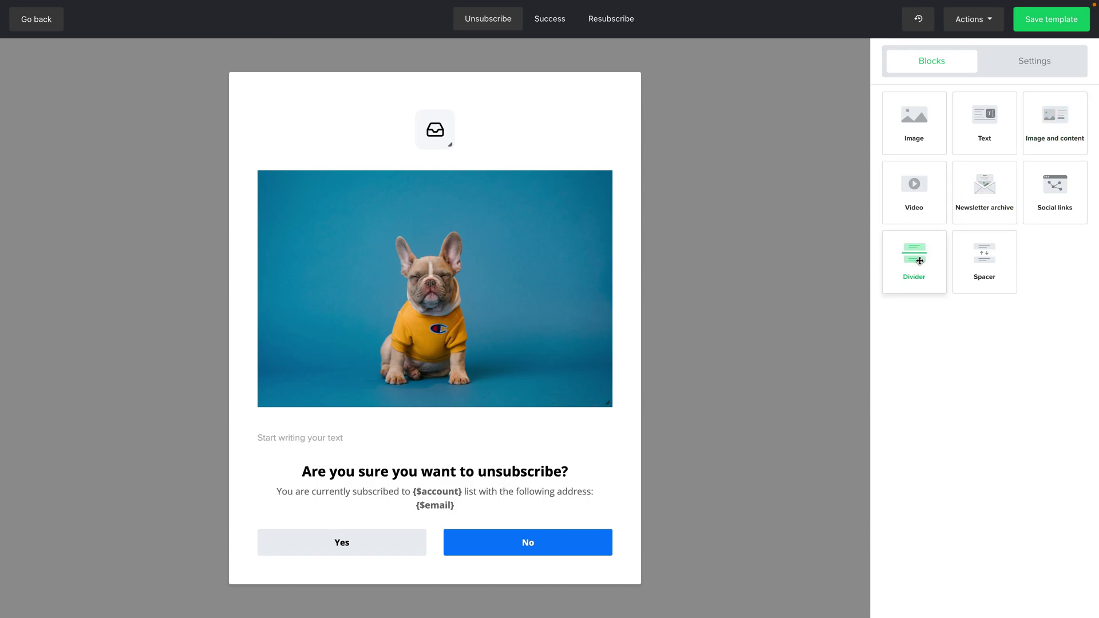
pyautogui.moveTo(575, 434)
pyautogui.click(593, 415)
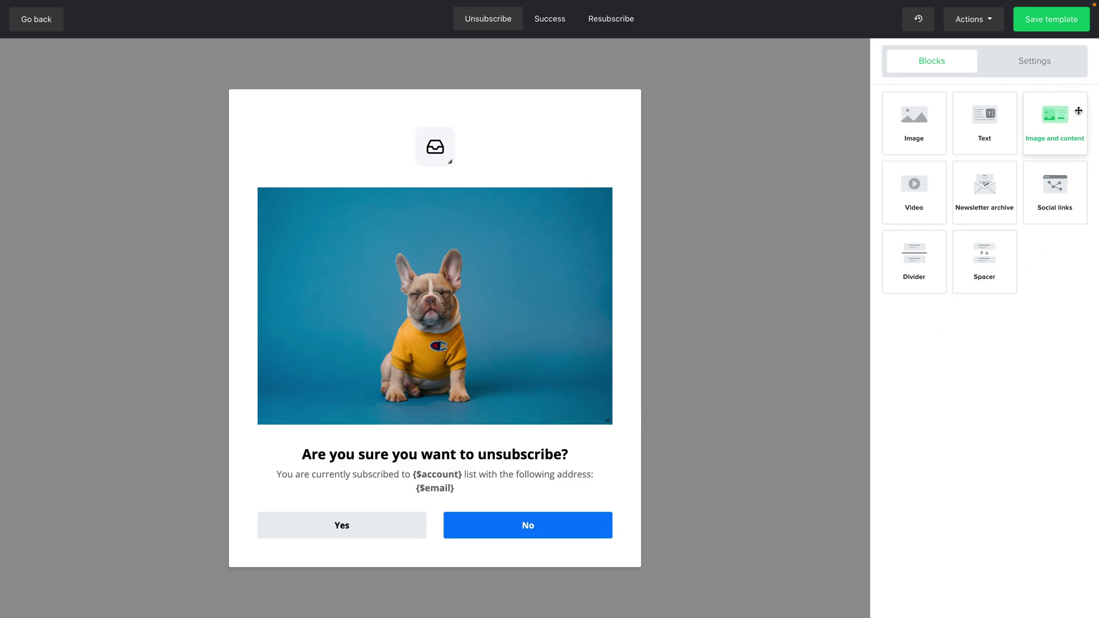
# On the Success page, enable Display other reason in the reason survey and save.
pyautogui.click(1046, 60)
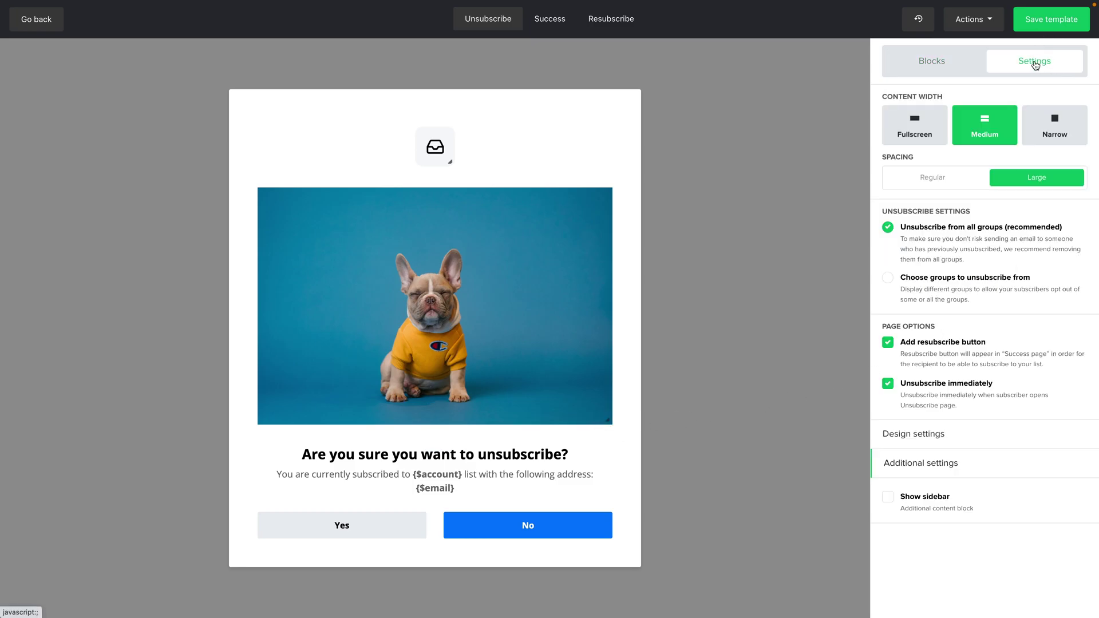
pyautogui.click(553, 22)
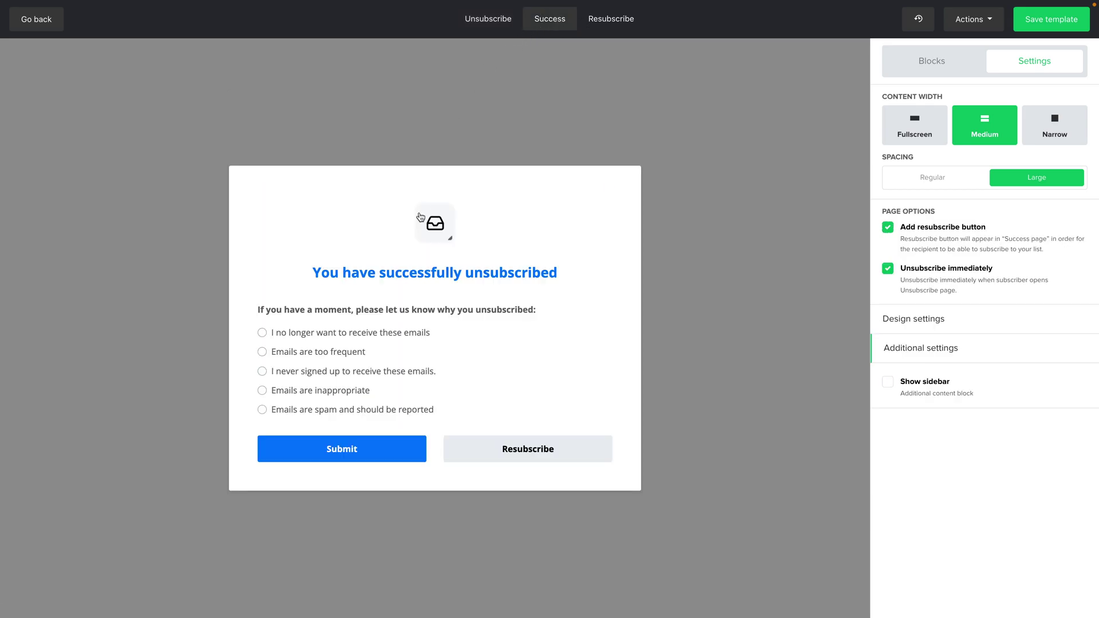
pyautogui.click(513, 370)
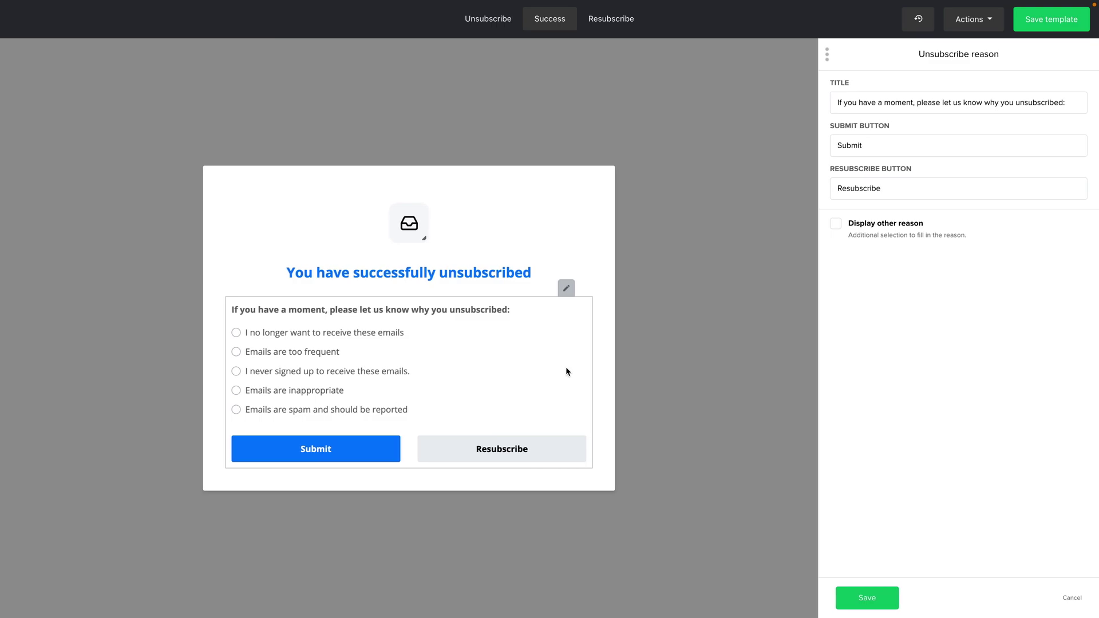
pyautogui.click(836, 223)
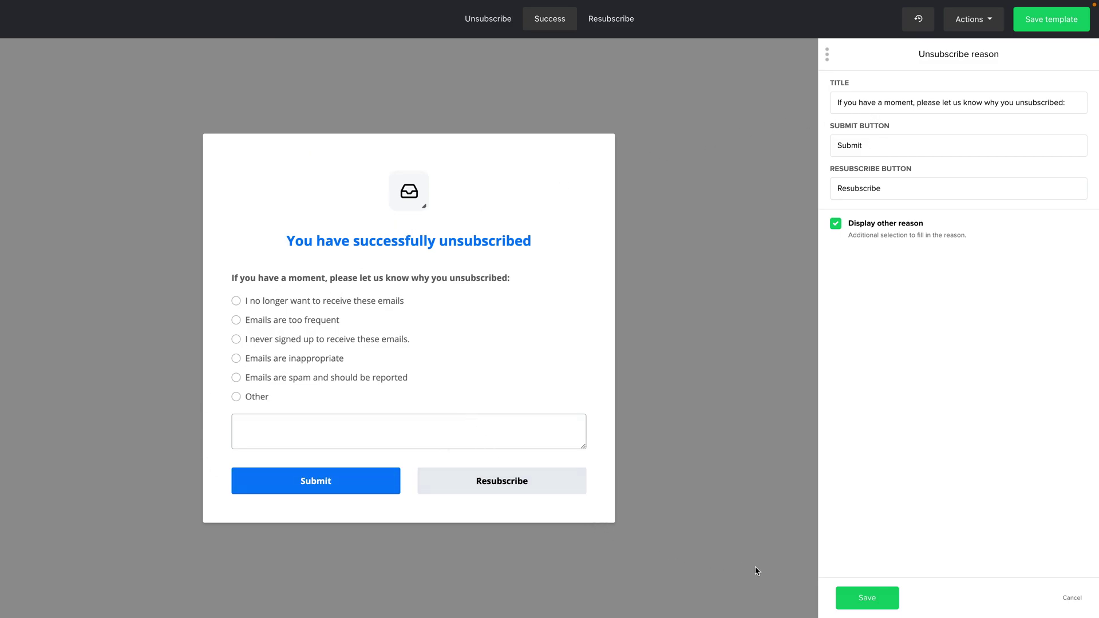
pyautogui.click(867, 597)
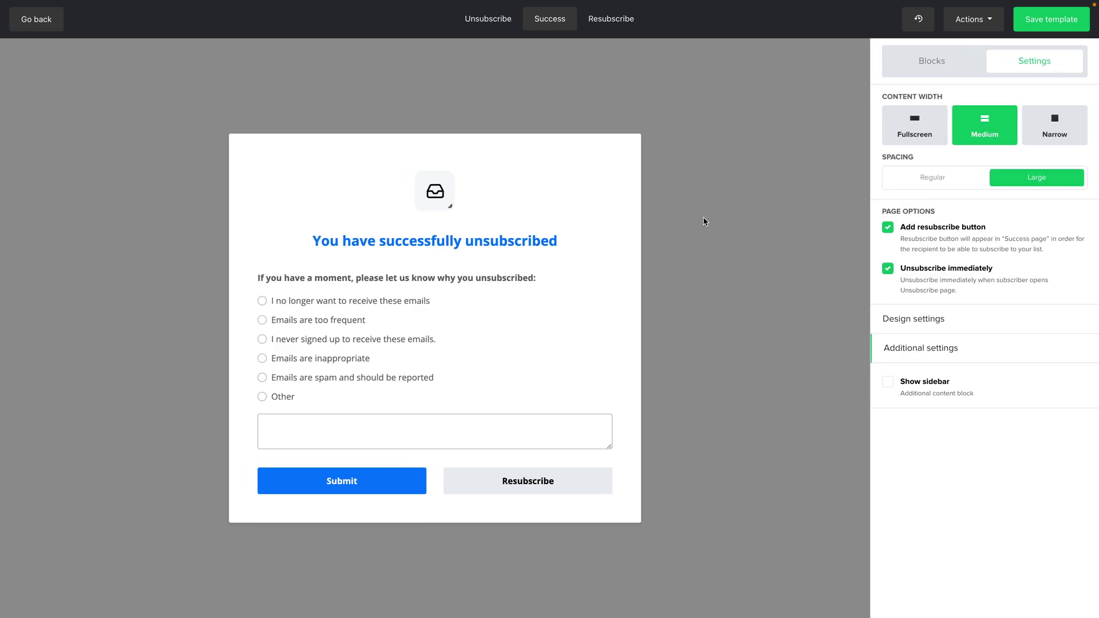
# On the Unsubscribe page, browse the Recent changes list and Version history.
pyautogui.click(494, 17)
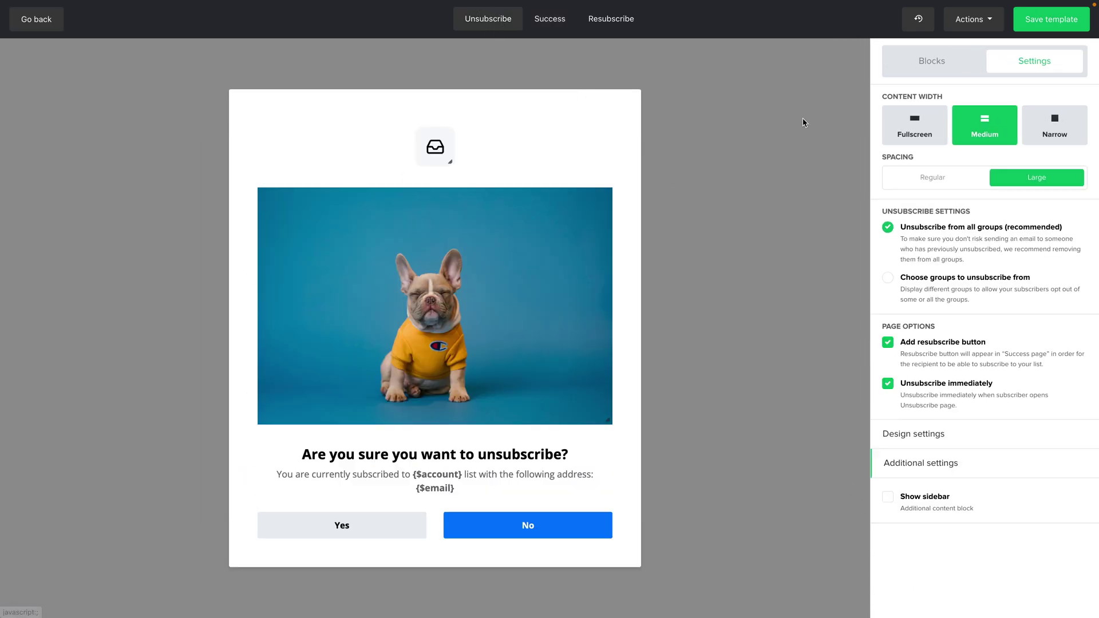
pyautogui.click(921, 23)
pyautogui.scroll(-12, 896, 150)
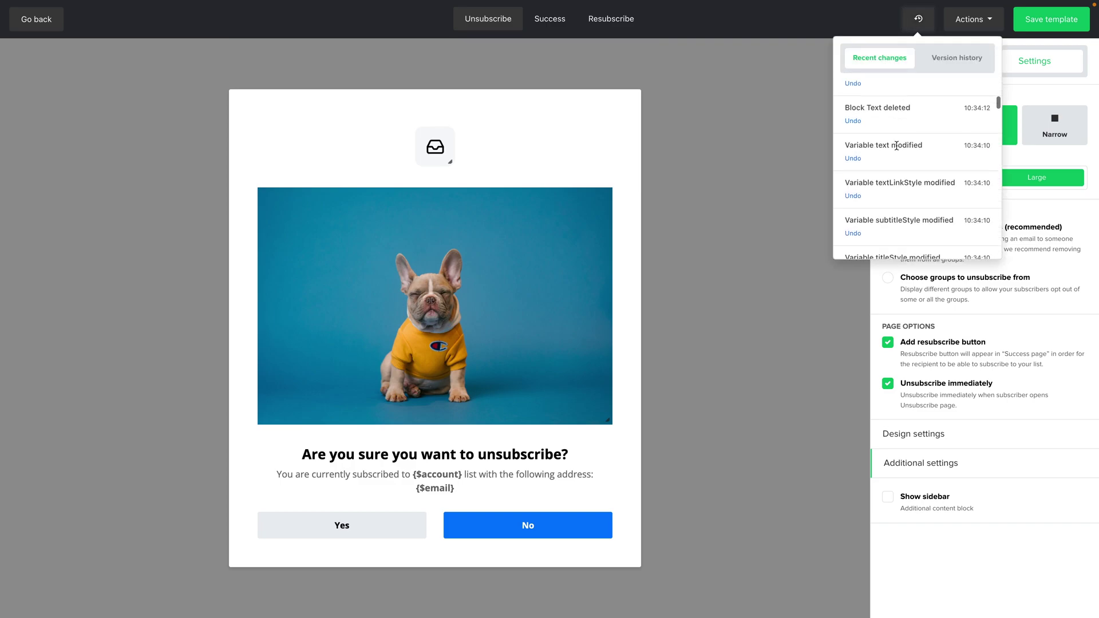
pyautogui.scroll(-2, 897, 145)
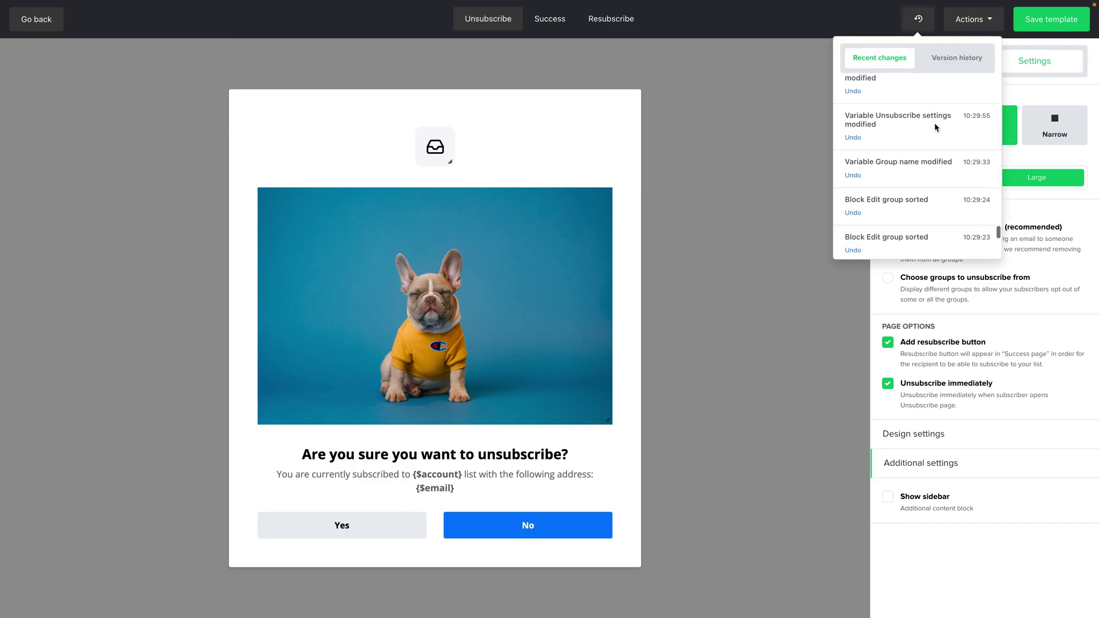
pyautogui.click(966, 64)
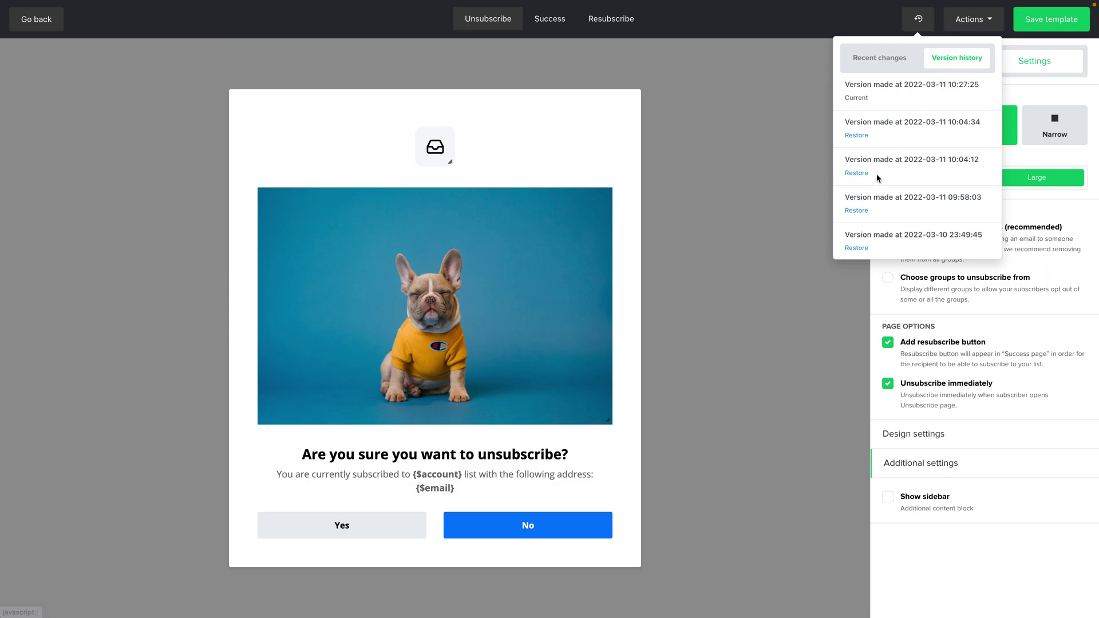
pyautogui.scroll(-5, 877, 174)
pyautogui.scroll(5, 877, 173)
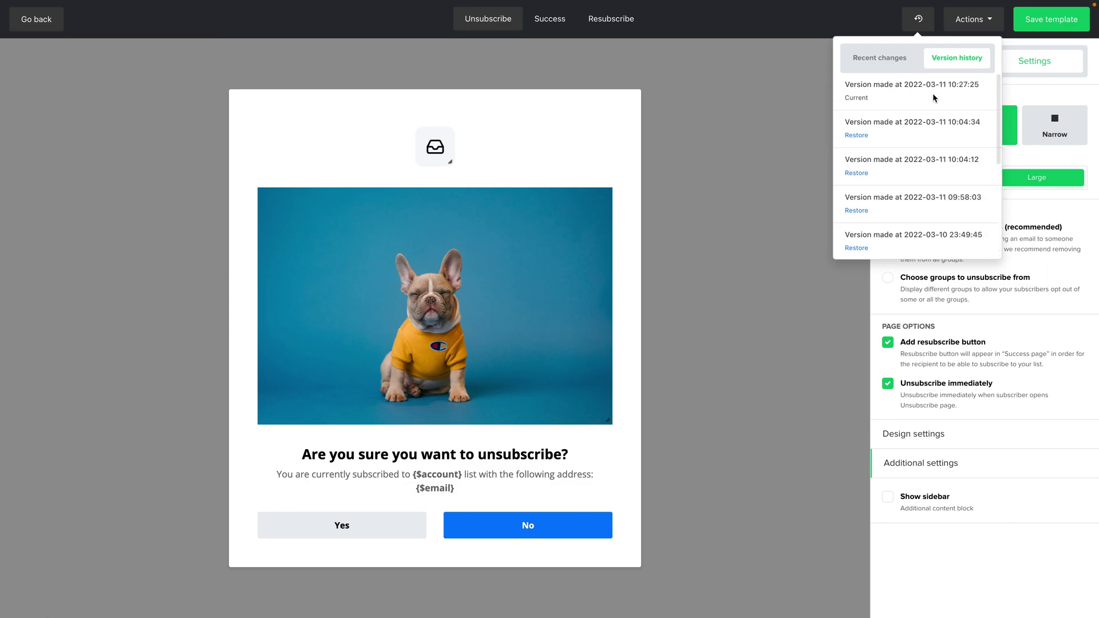
pyautogui.click(884, 64)
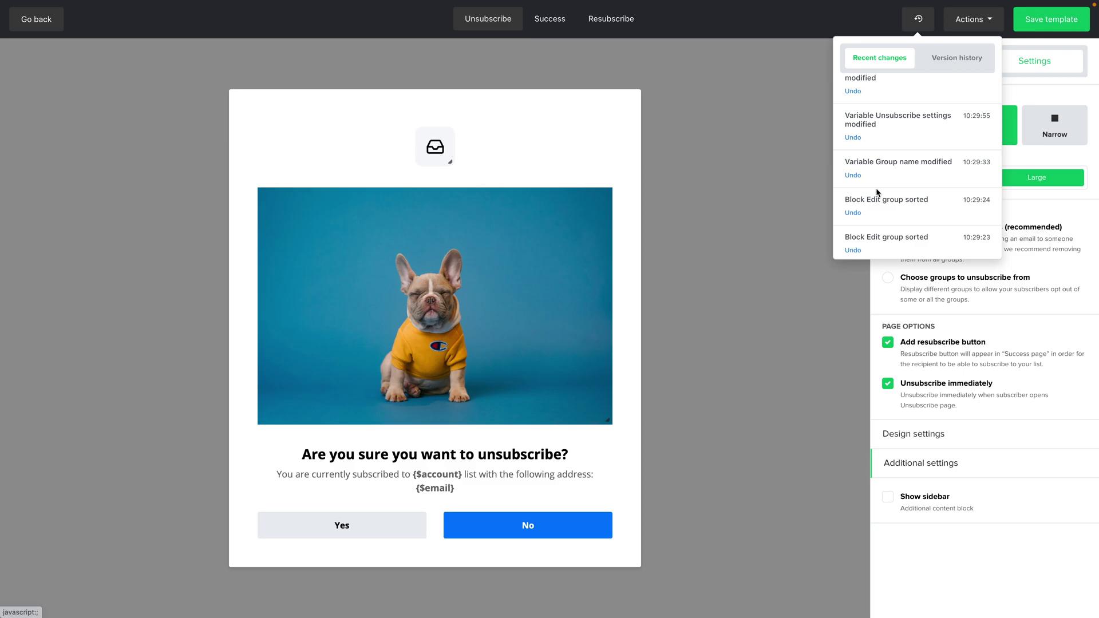
# Undo back to the oldest recent change and choose Unsubscribe from all groups.
pyautogui.click(853, 250)
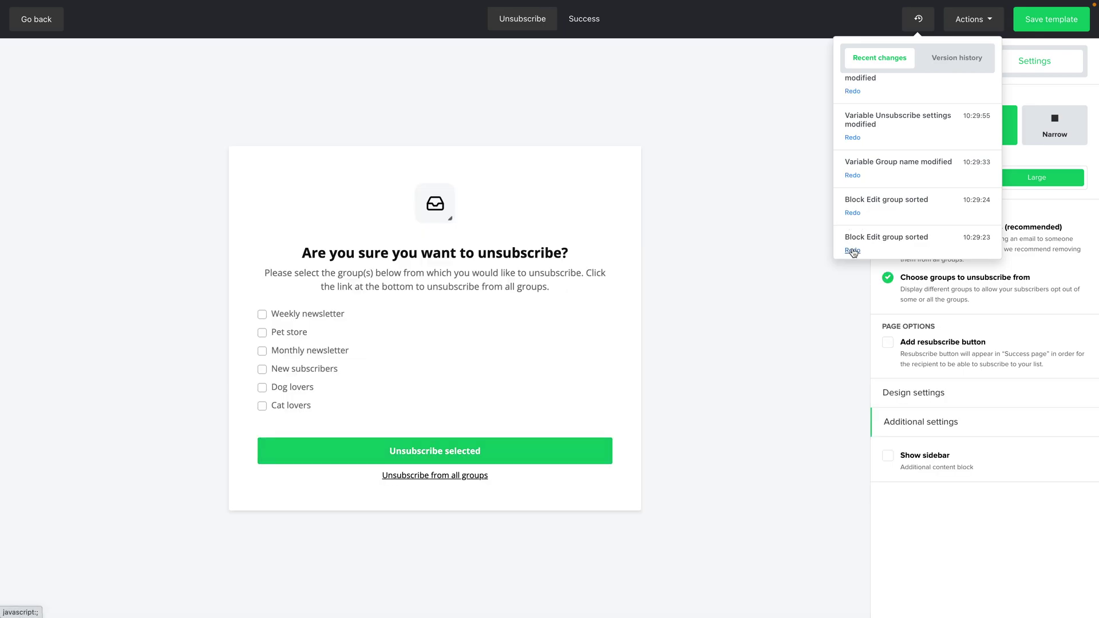
pyautogui.click(874, 275)
pyautogui.click(889, 231)
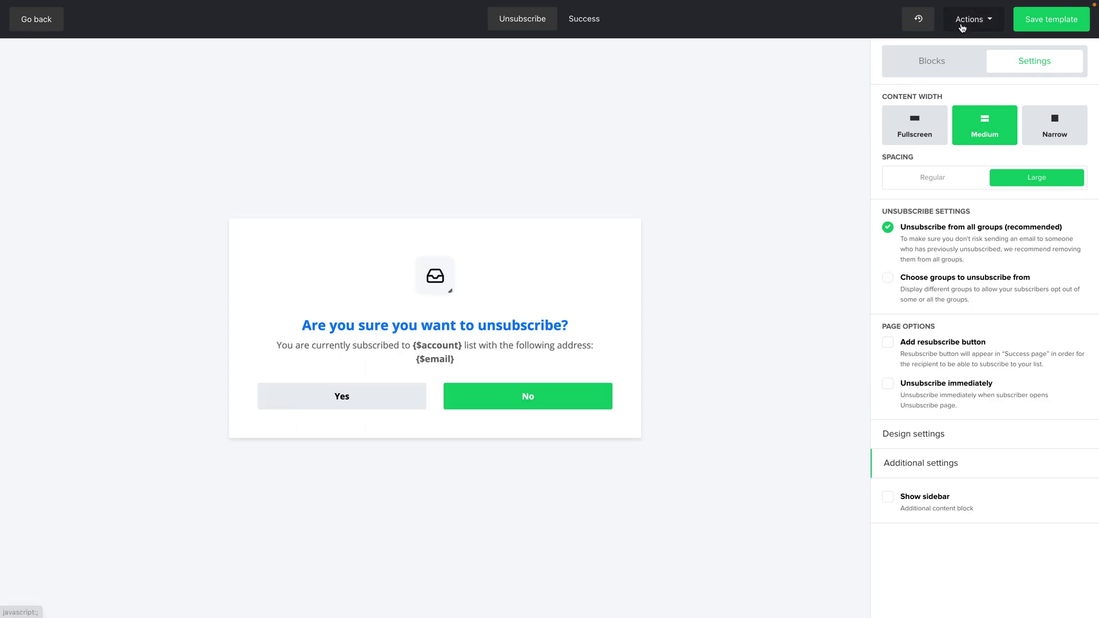
# Check the Actions dropdown, then save the reverted unsubscribe template.
pyautogui.click(962, 27)
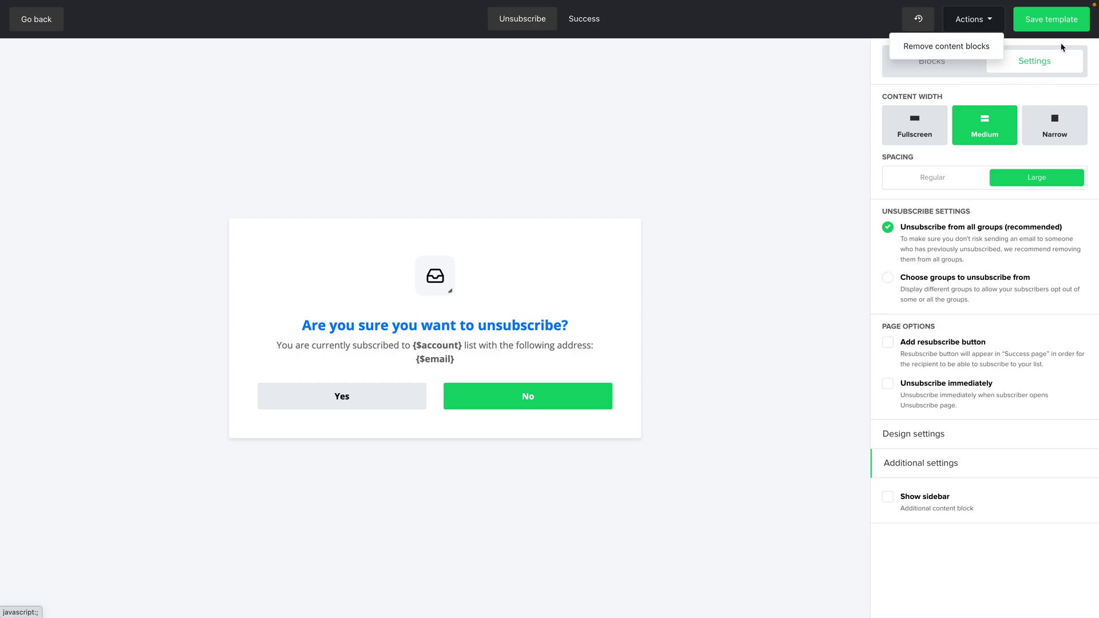
pyautogui.click(1060, 26)
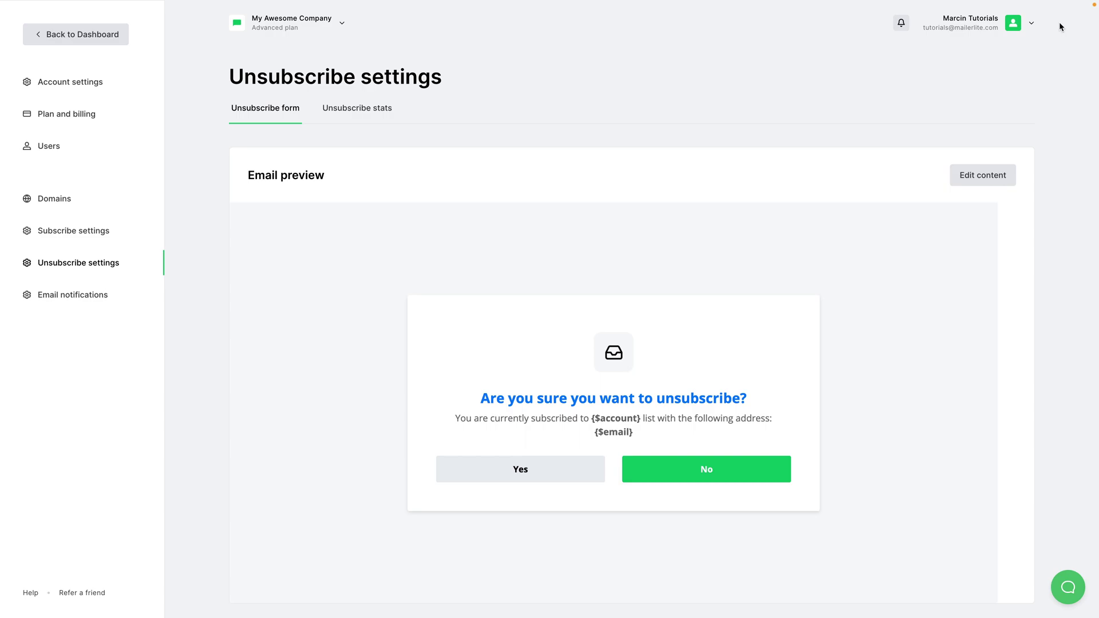
# Show the Unsubscribe stats tab with six reasons, each at 0% (0).
pyautogui.click(359, 109)
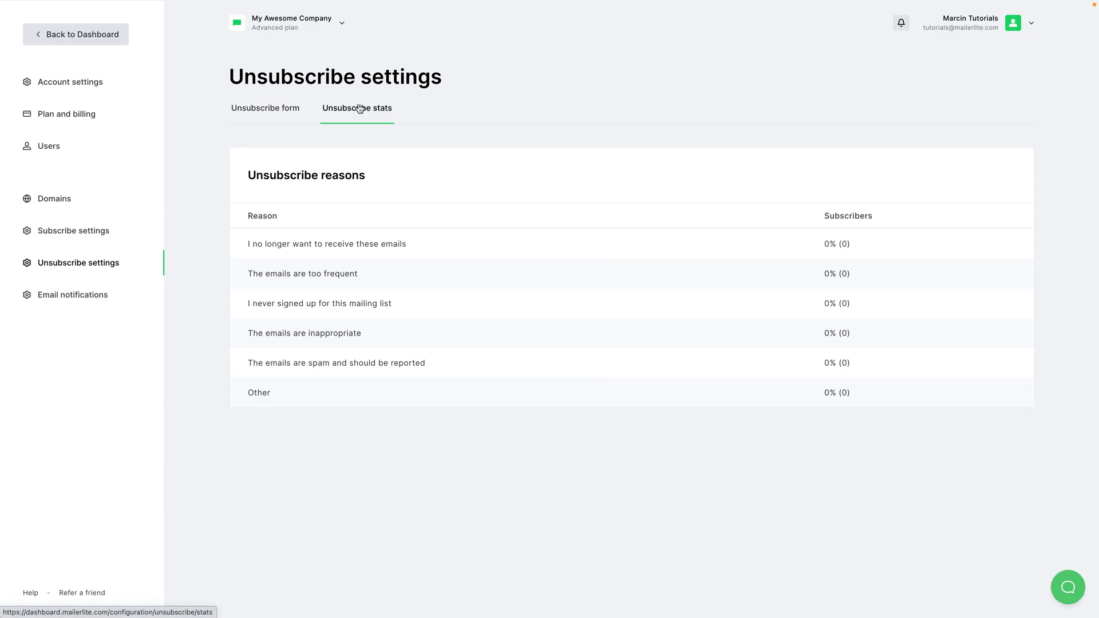